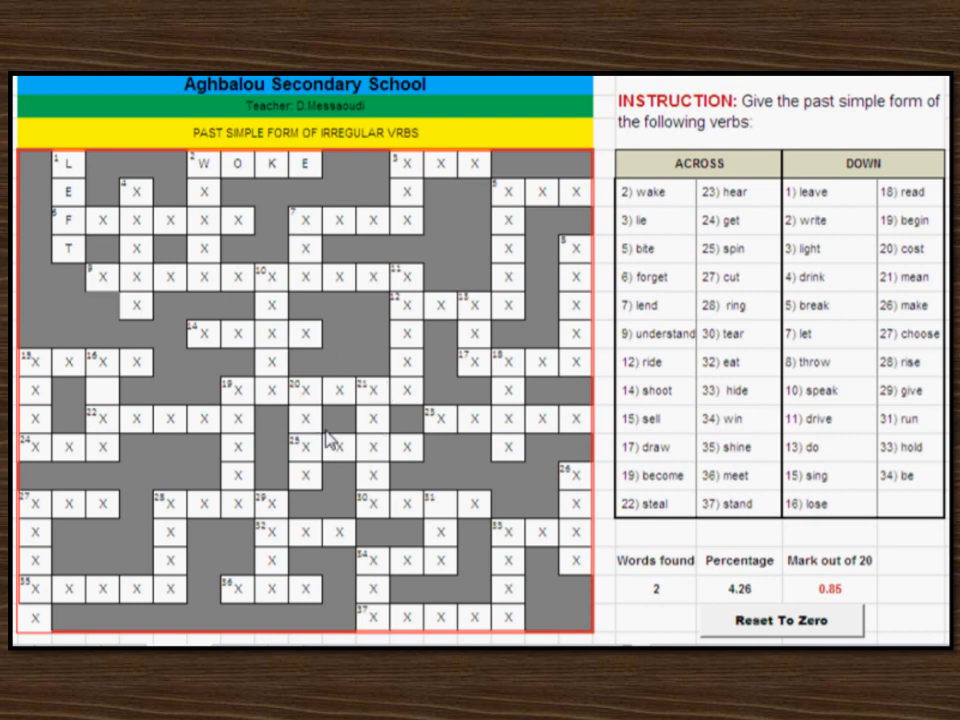
Reset the past simple crossword's answers and score to zero
click(773, 627)
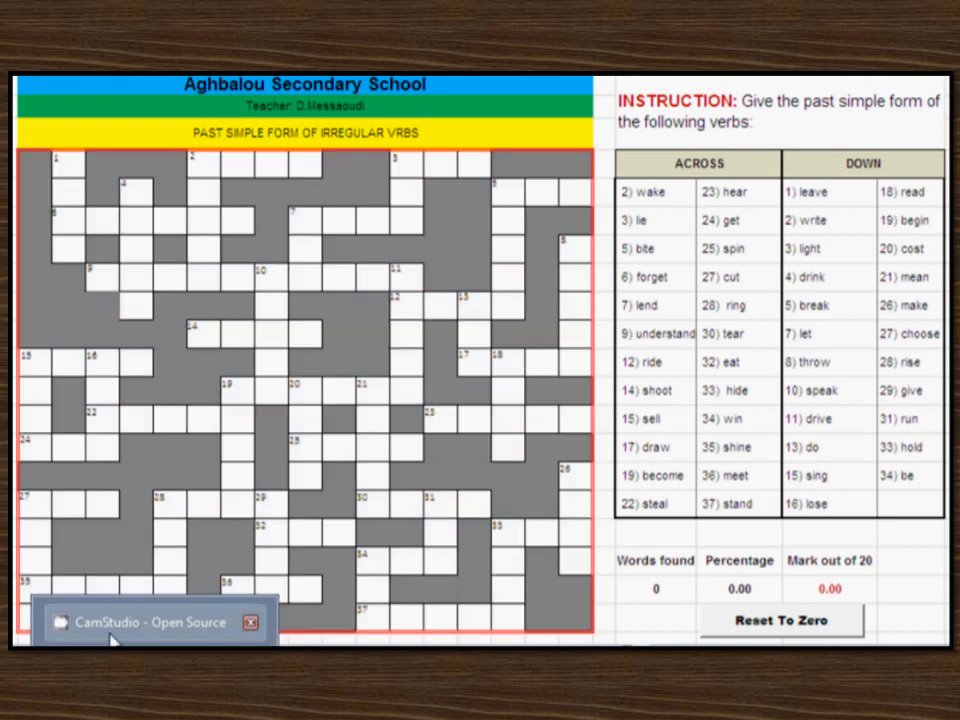
click(111, 631)
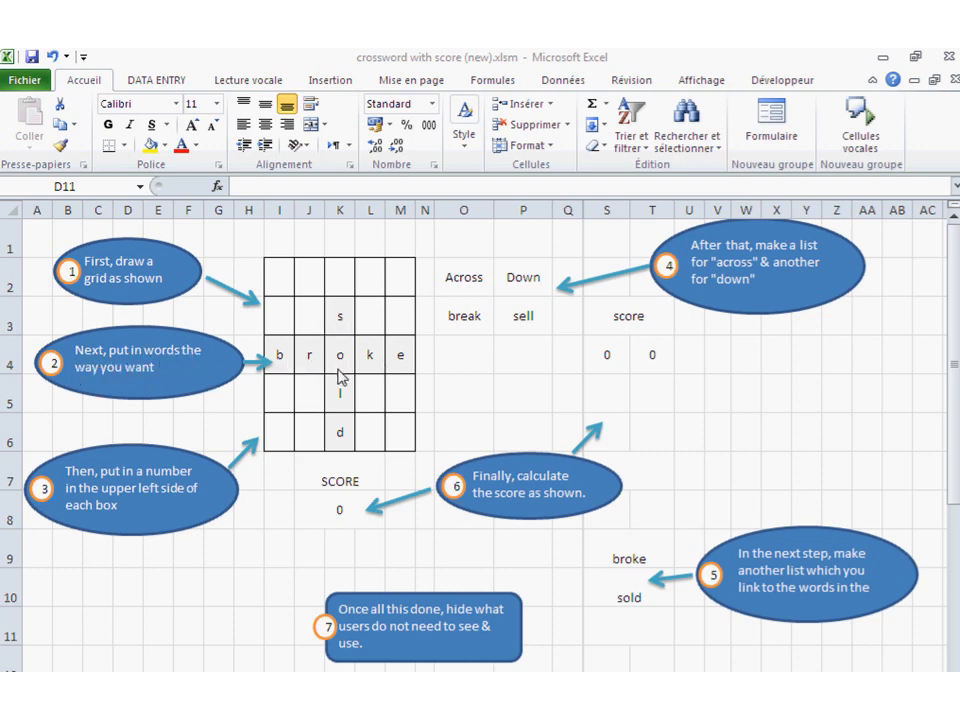
Enter the letters i and d in L6 and M6 to form the across word "did" from the last letter of "sold"
click(371, 433)
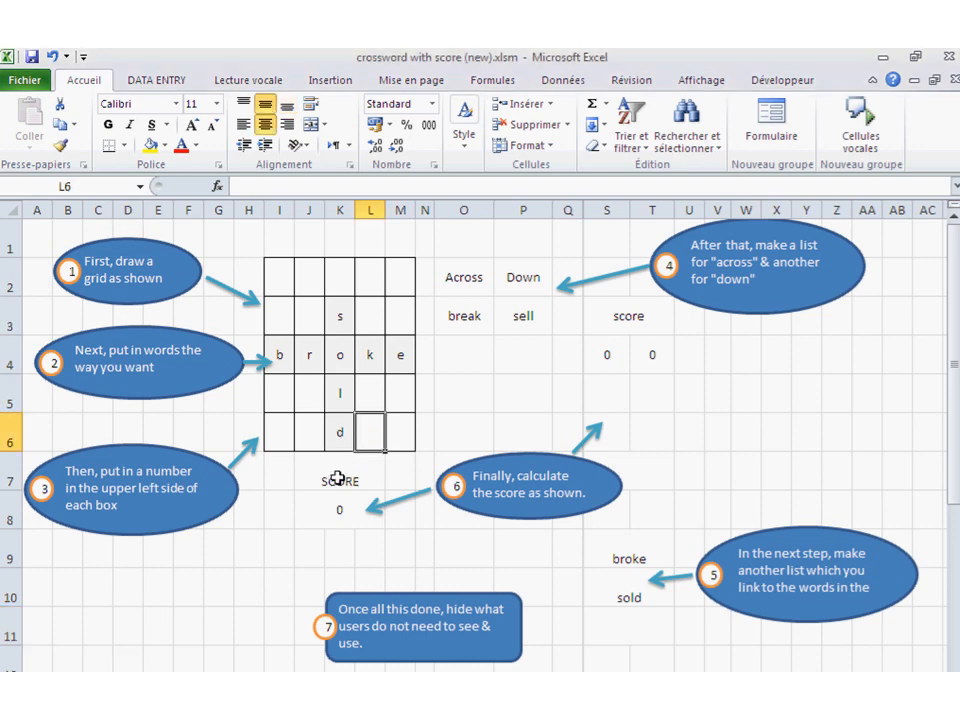
text(i)
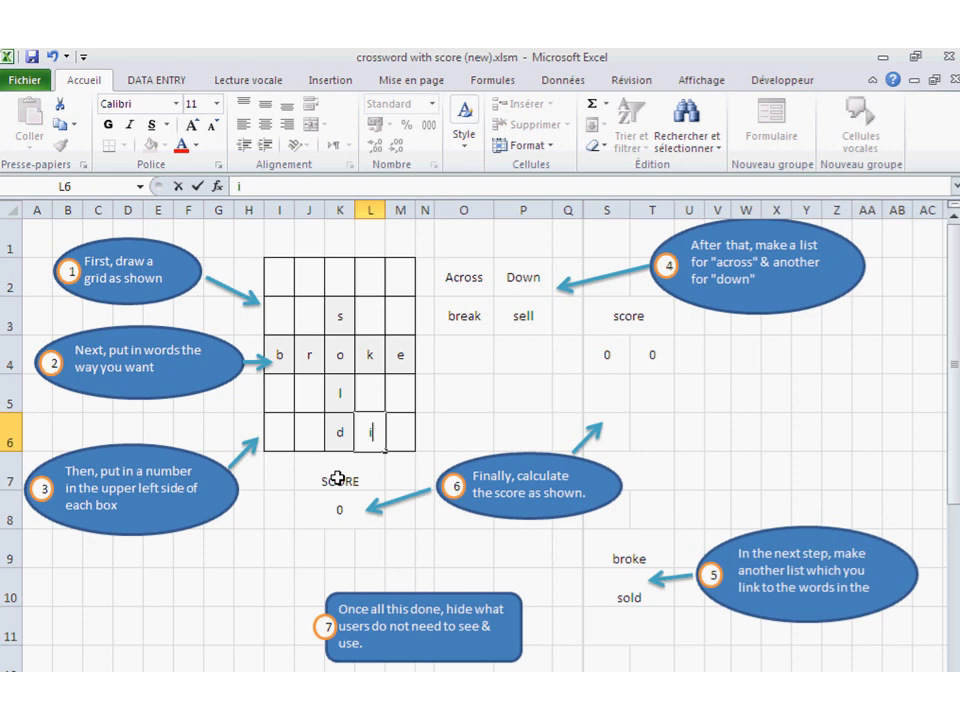
key(Tab)
text(d)
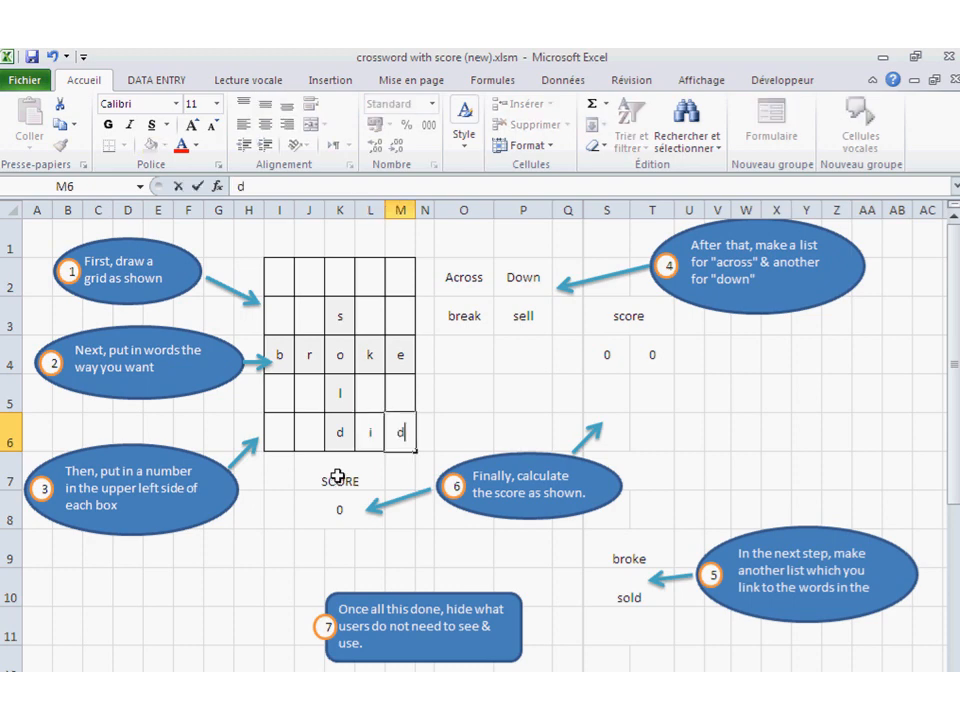
Copy the cell formatting of the letter d in K6 to the new letters in L6:M6
click(337, 444)
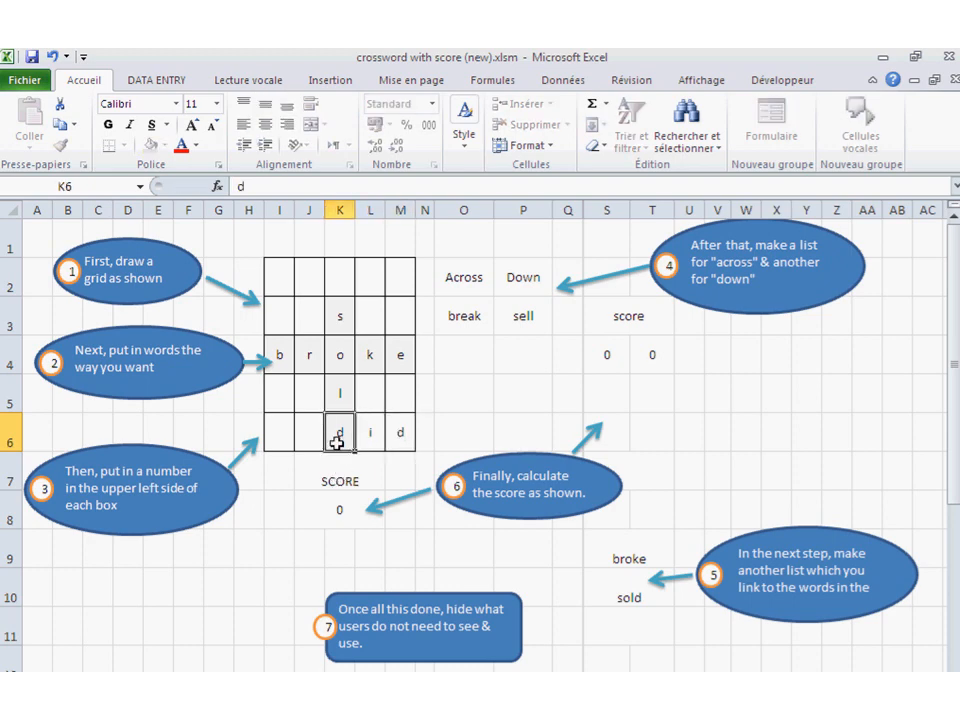
click(60, 148)
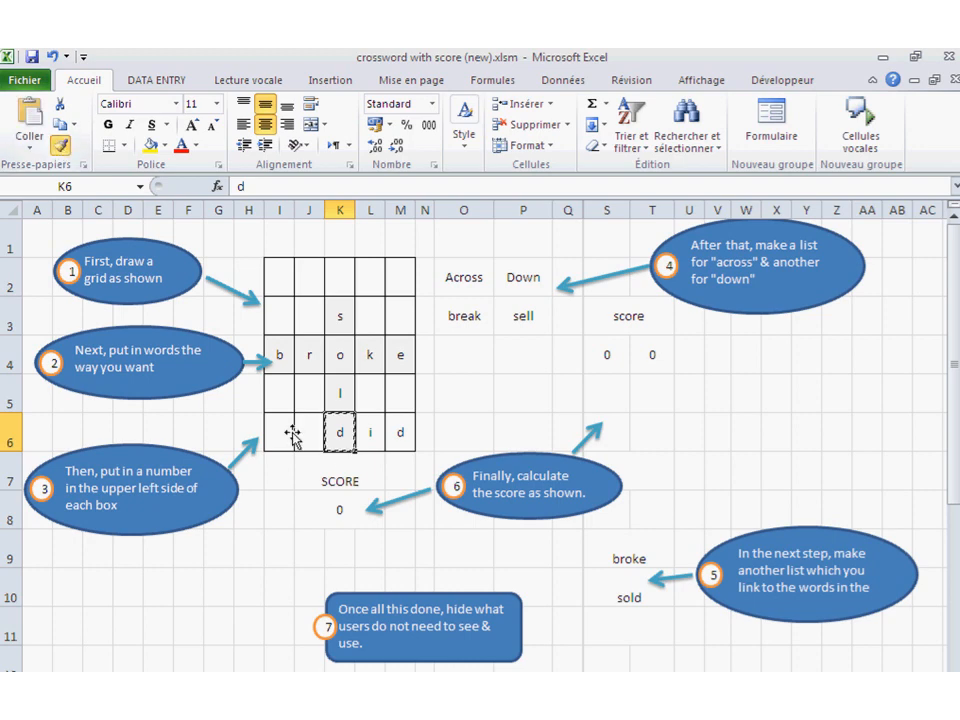
click(370, 440)
drag(370, 440, 401, 433)
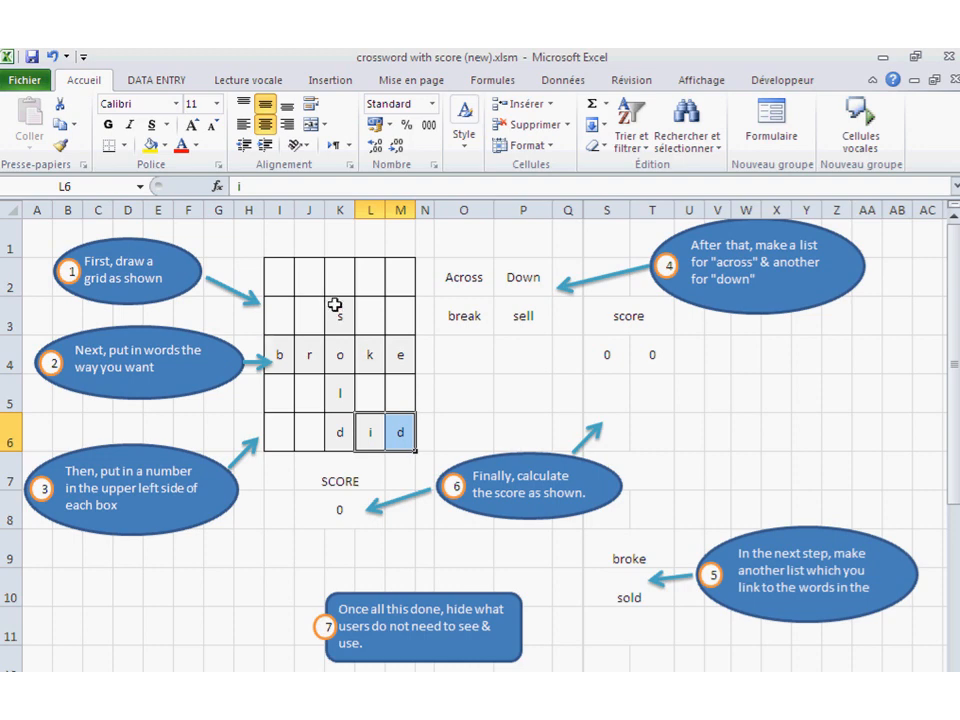
Insert a small text box at the upper-left corner of the b cell in I4 and enter the number 1 in it
click(271, 343)
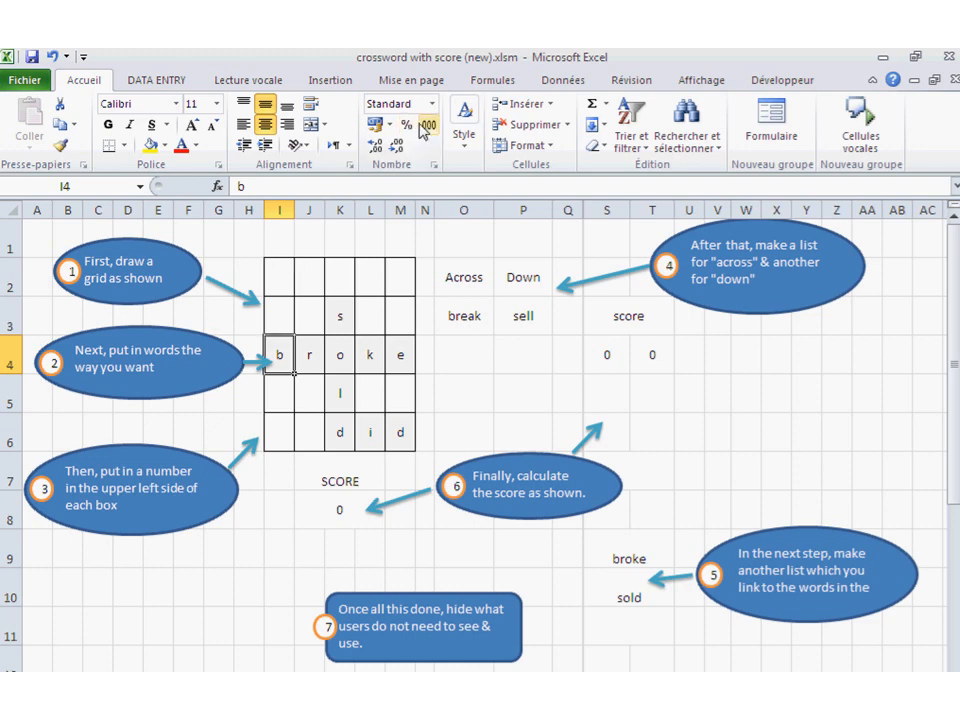
click(338, 89)
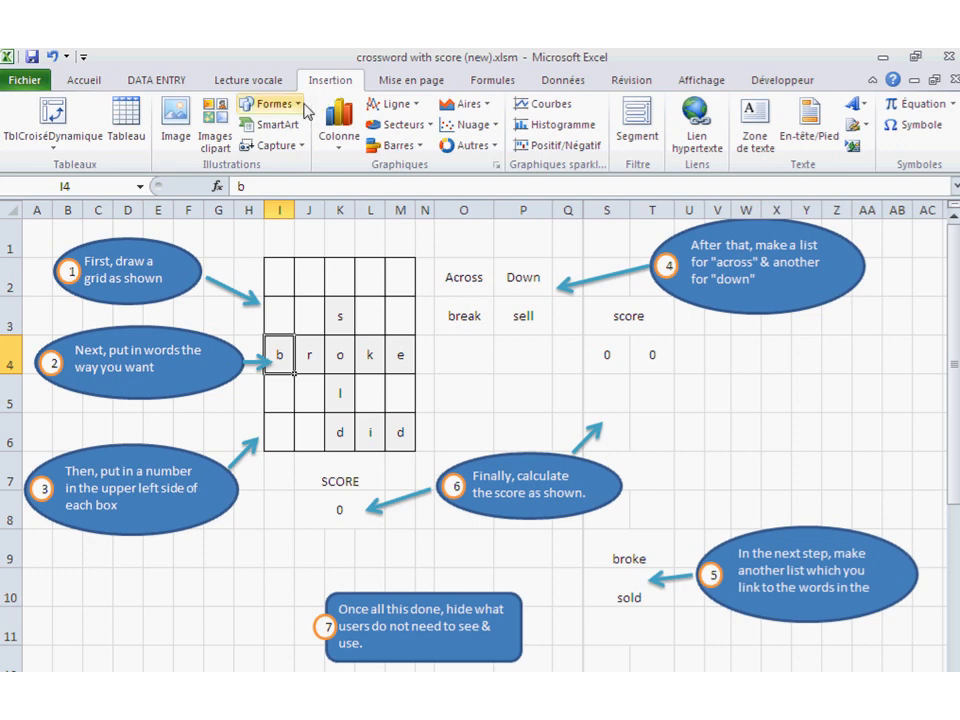
click(299, 108)
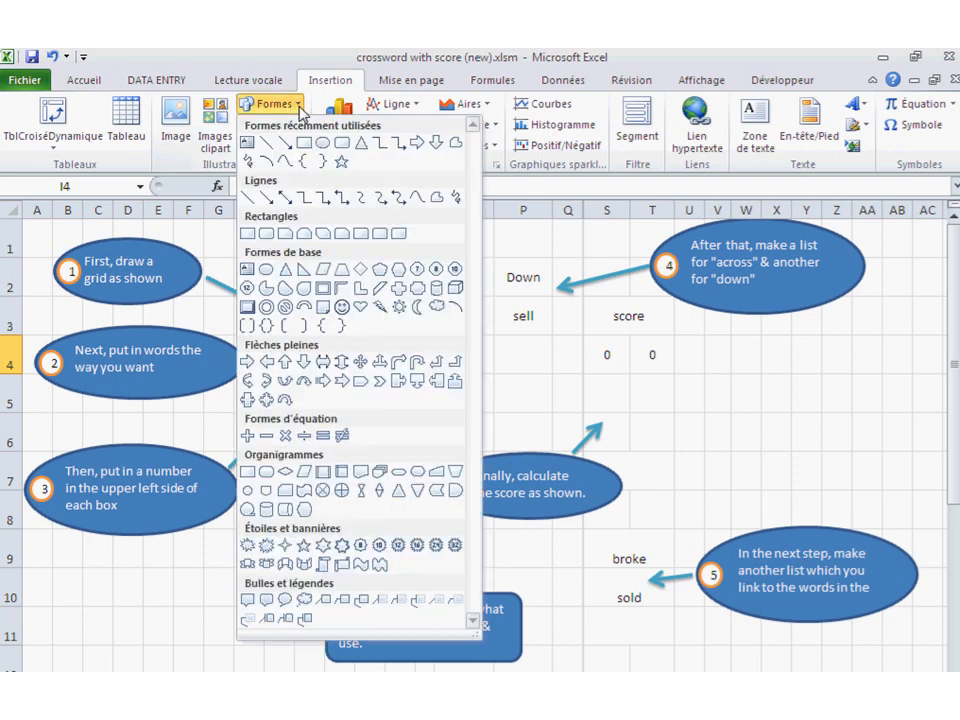
click(247, 150)
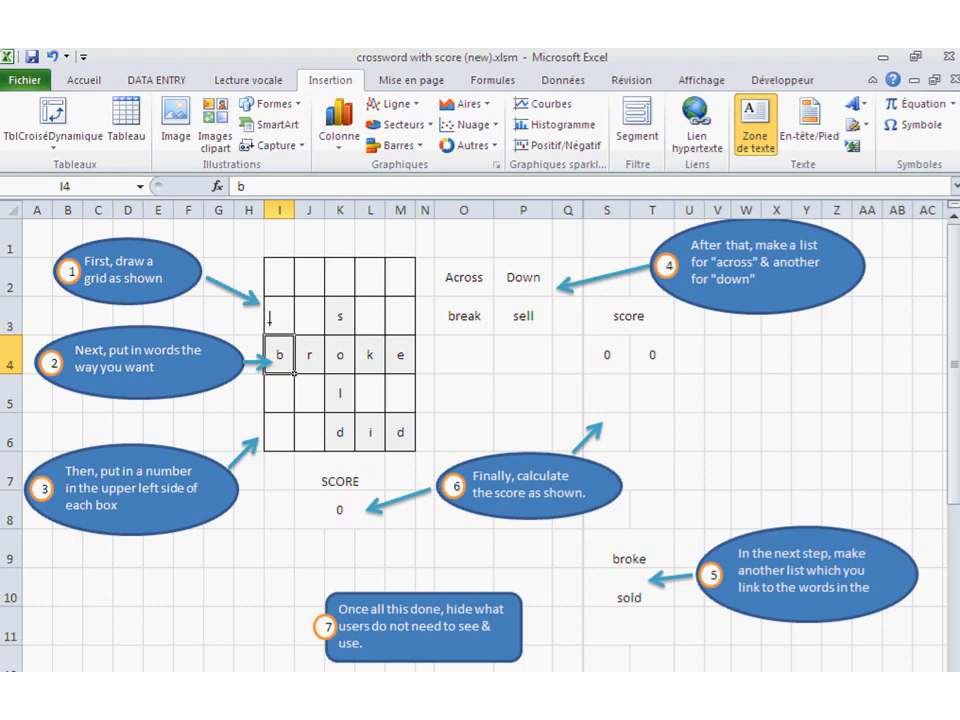
drag(269, 318, 291, 344)
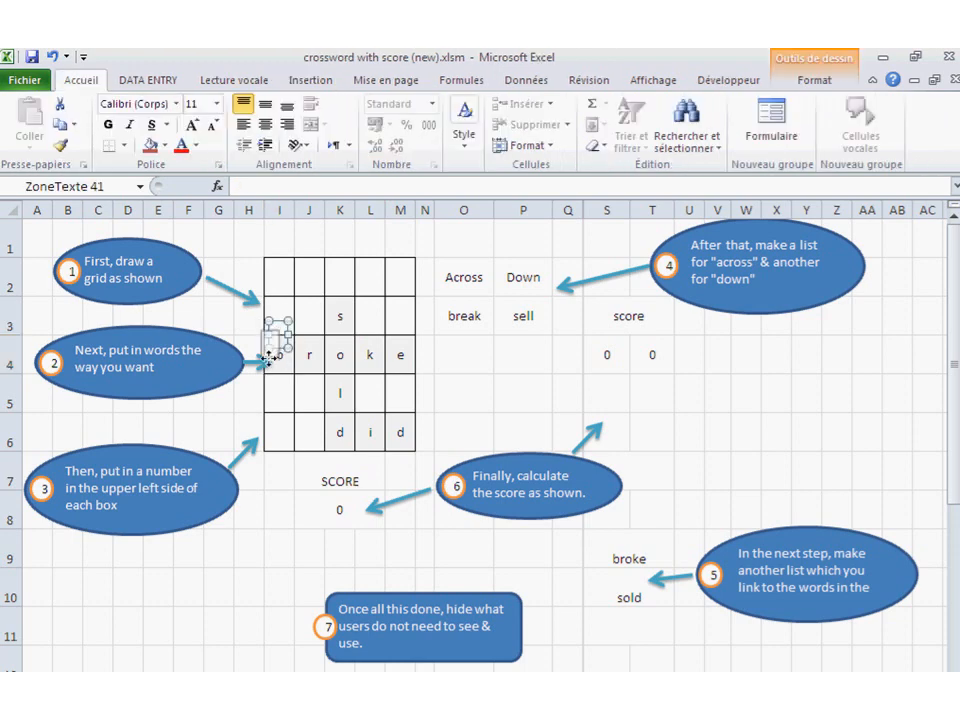
drag(275, 356, 271, 358)
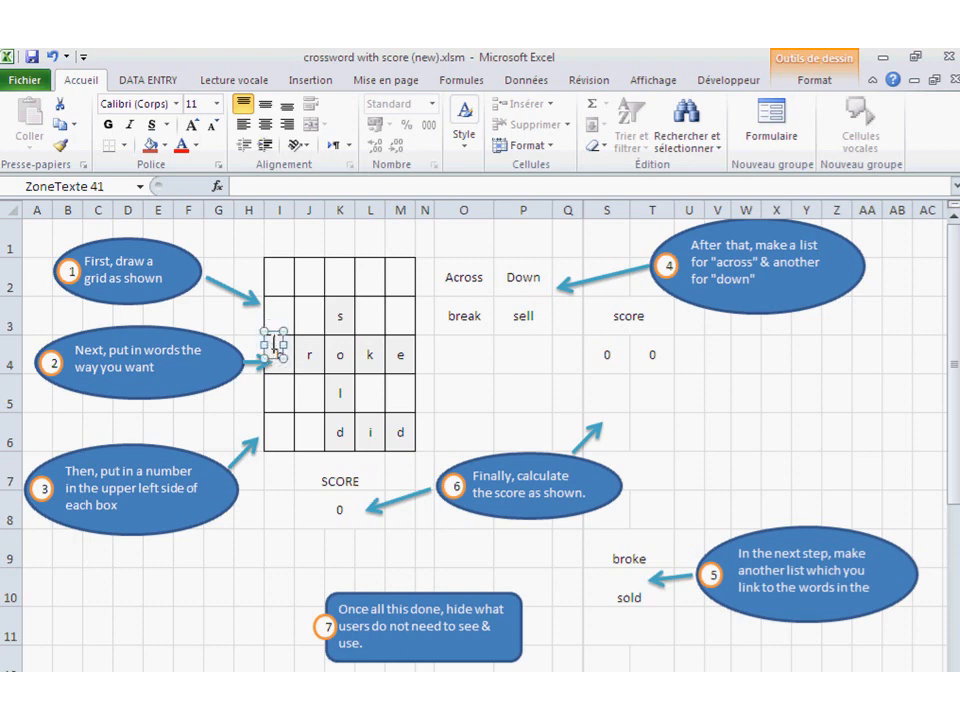
text(1)
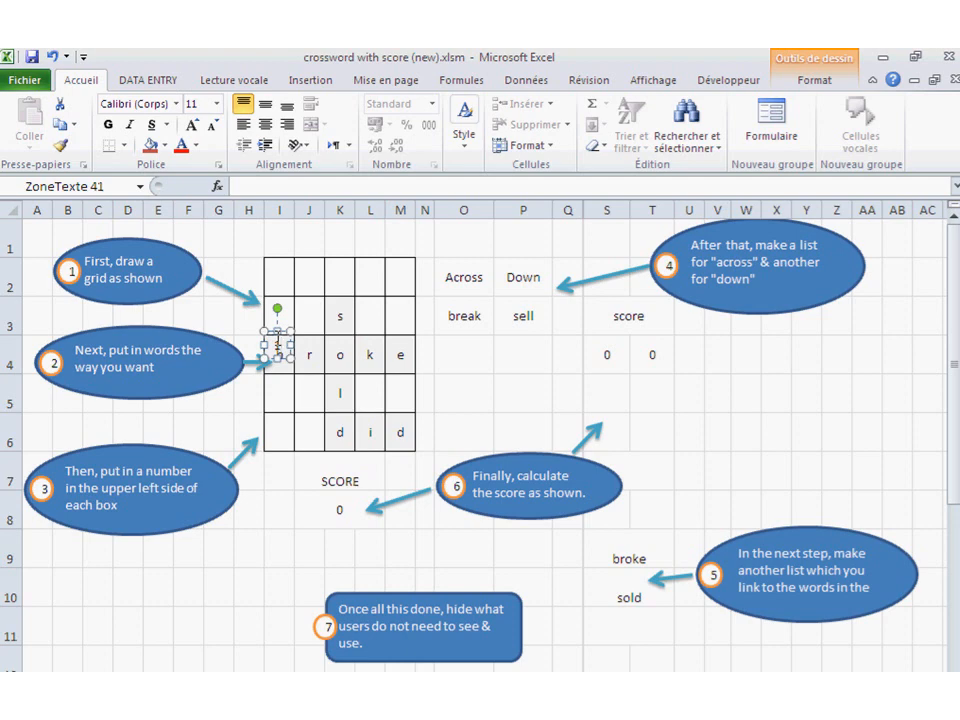
Set the left, right, top and bottom internal margins of the text box with the number 1 to 0 cm
right_click(291, 362)
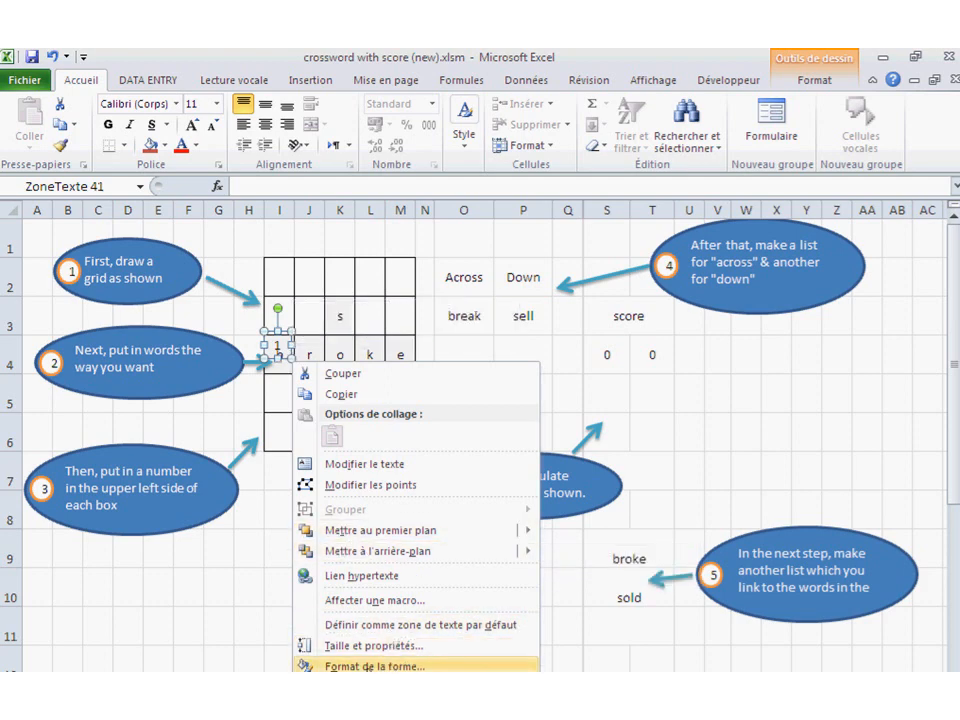
click(368, 666)
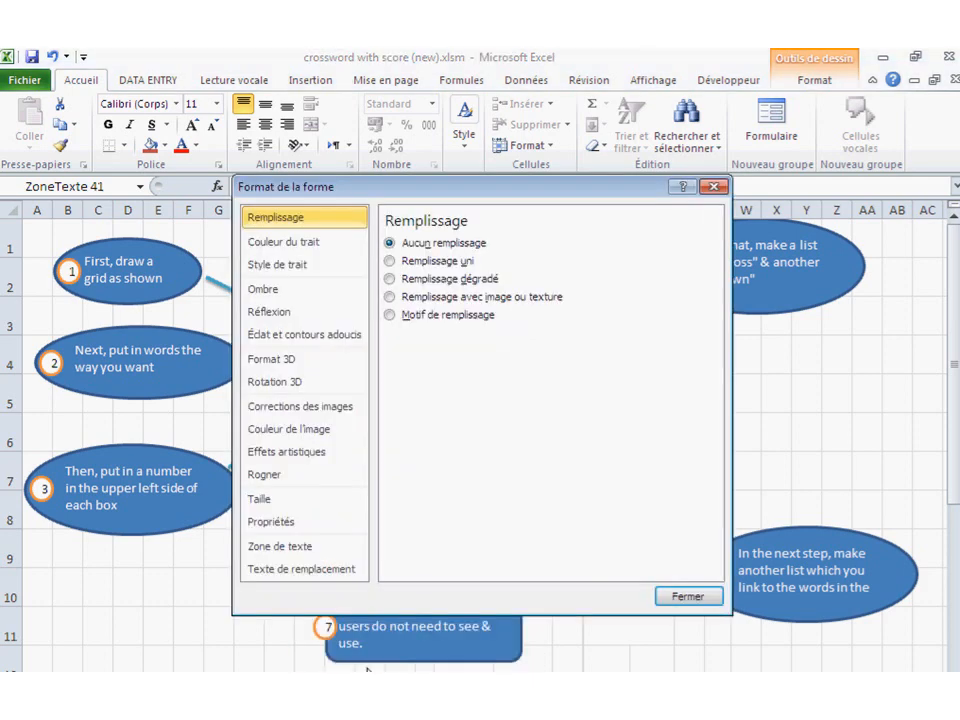
click(292, 549)
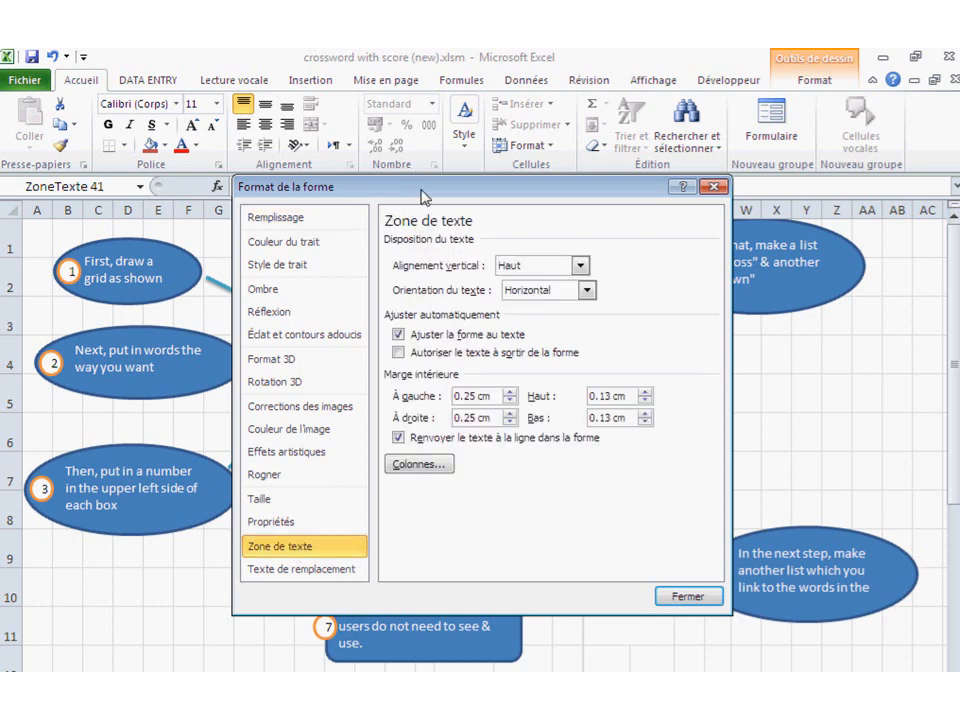
drag(424, 196, 575, 176)
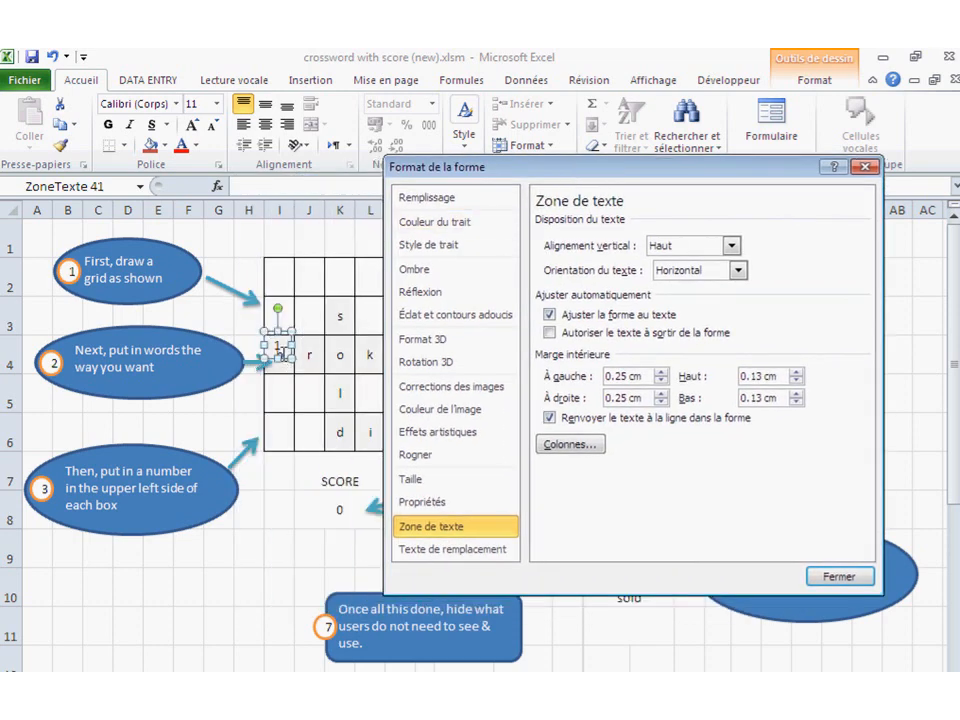
click(661, 381)
click(661, 381)
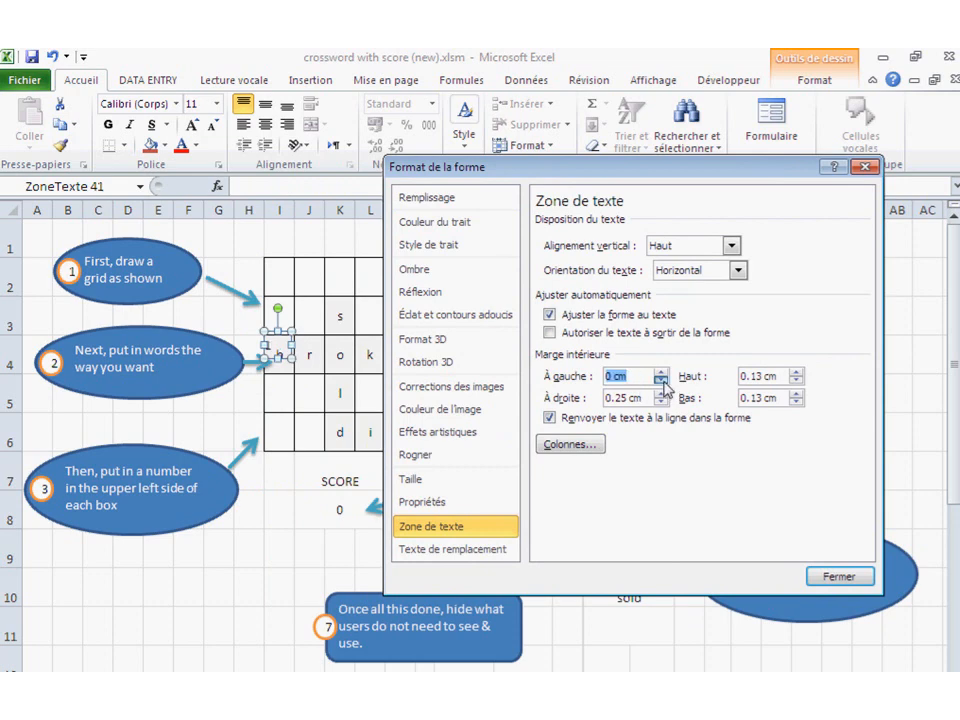
click(661, 402)
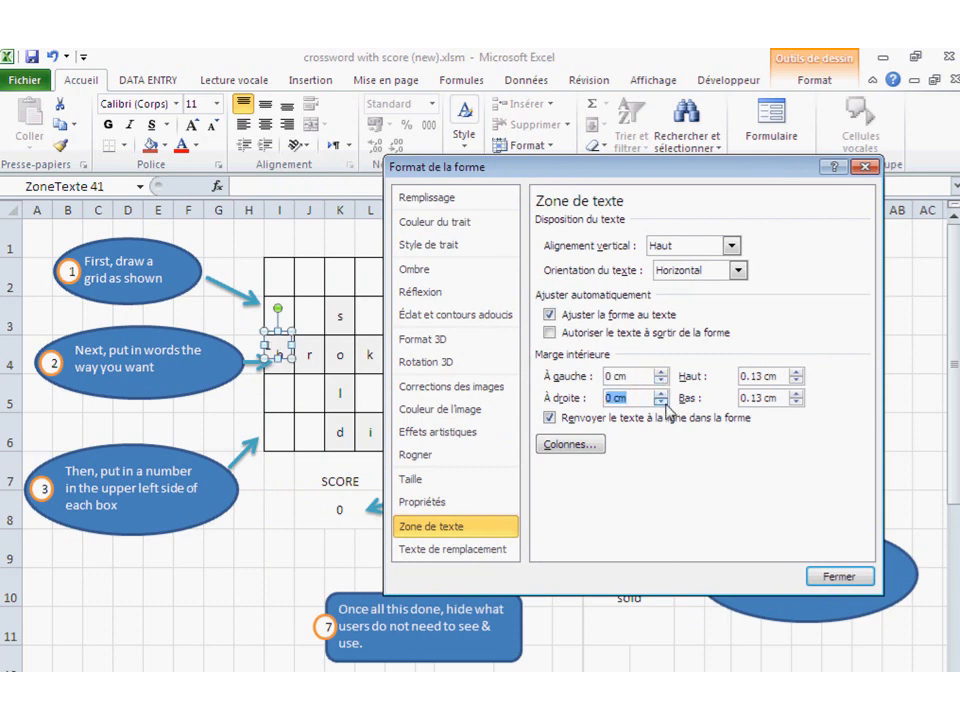
click(798, 402)
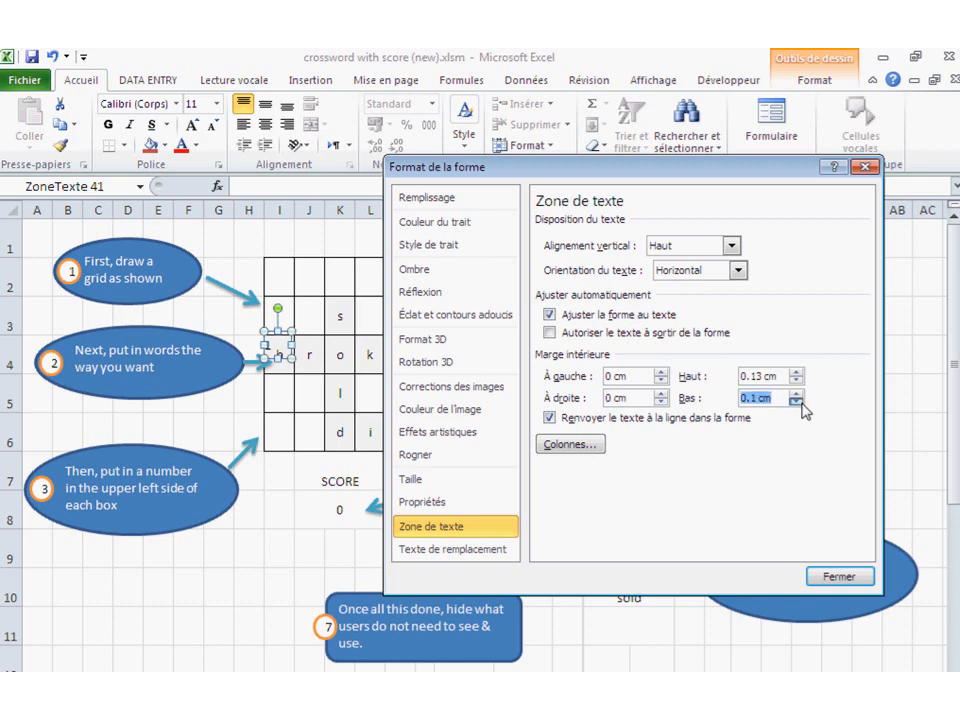
click(798, 402)
click(797, 381)
click(797, 381)
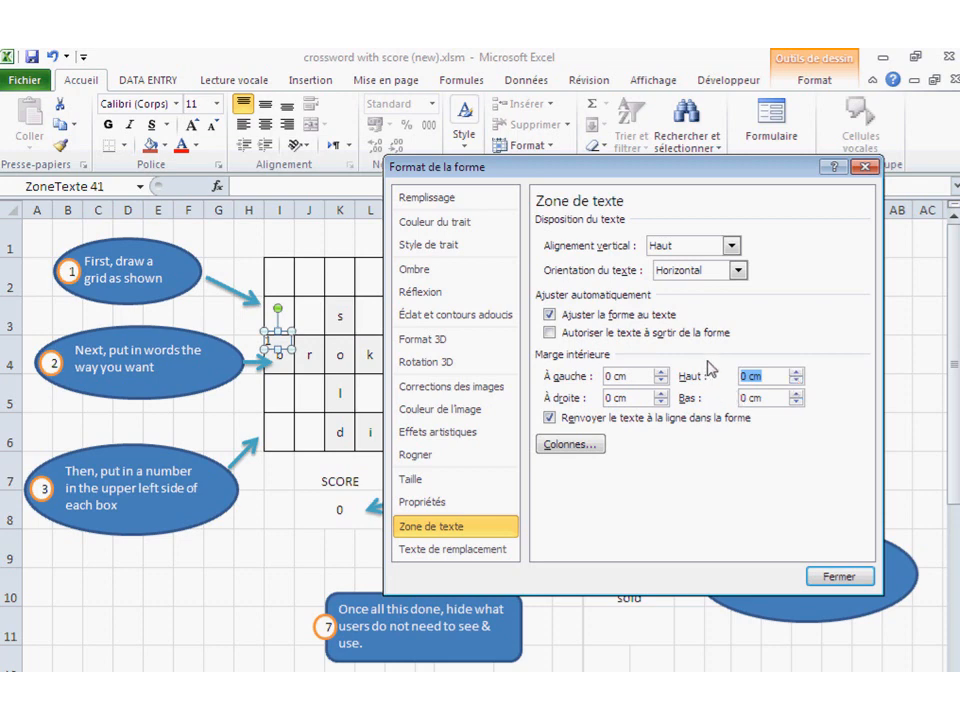
Narrow the text box to fit the number 1, close its format settings and deselect it
click(278, 344)
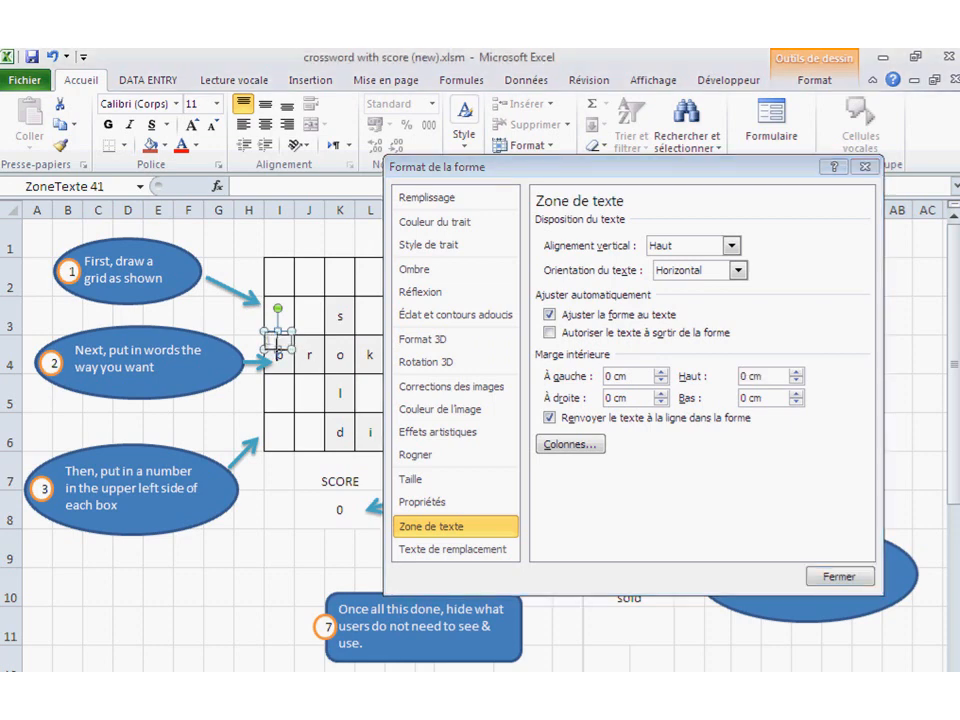
drag(277, 349, 278, 348)
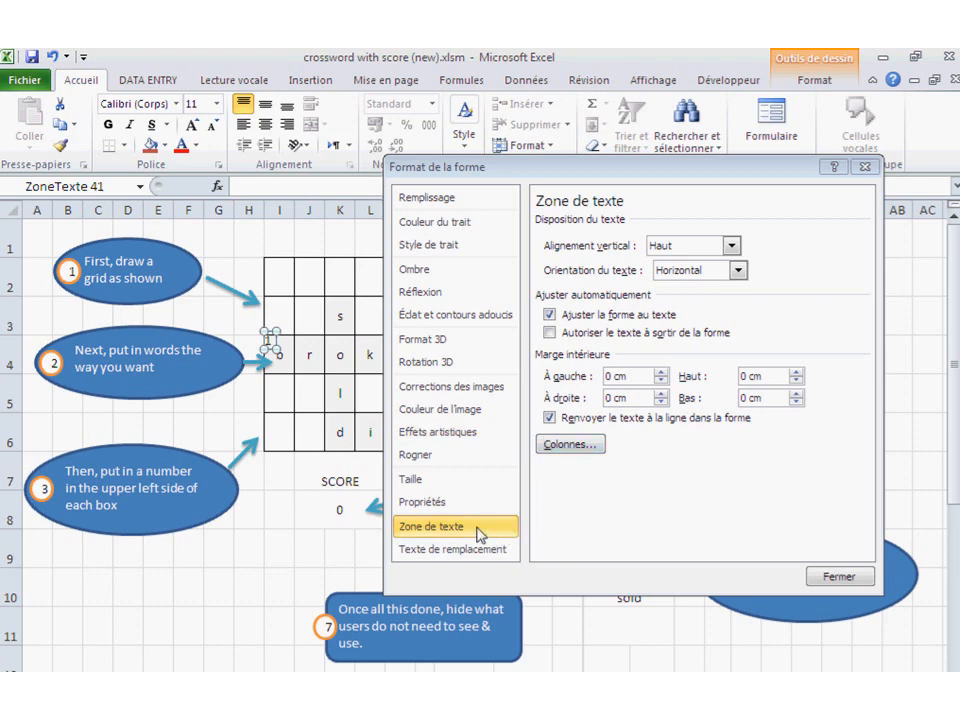
click(455, 508)
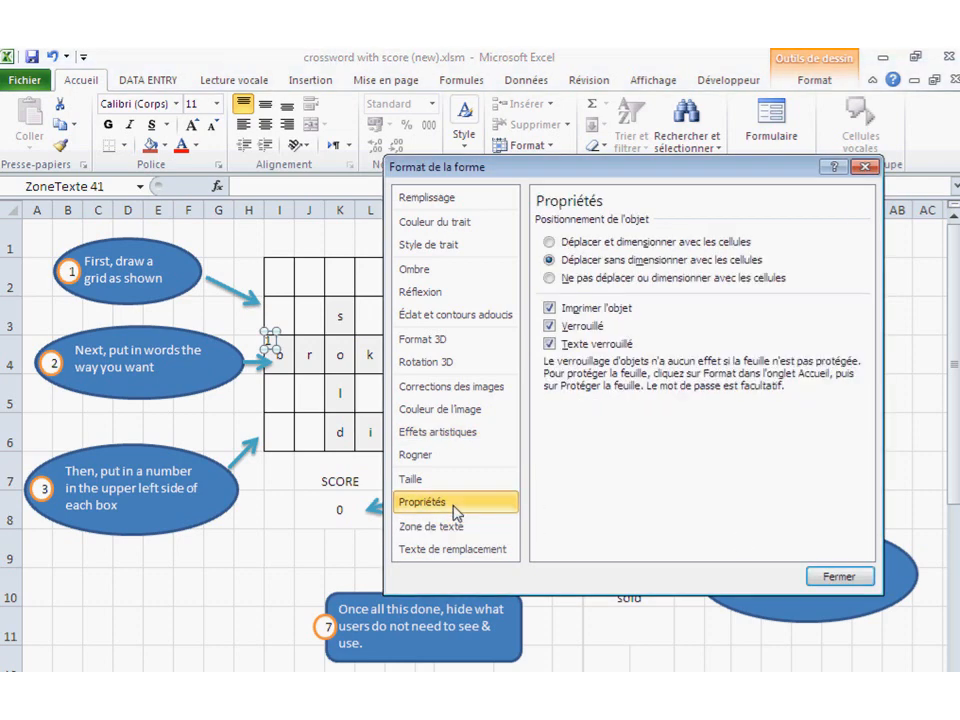
click(839, 578)
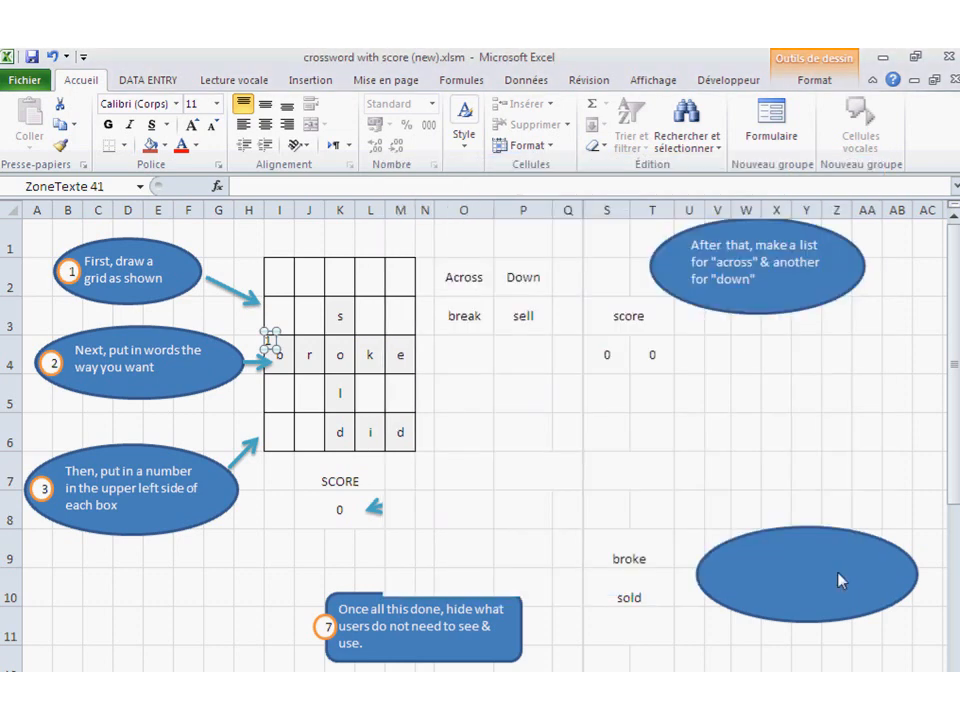
click(249, 399)
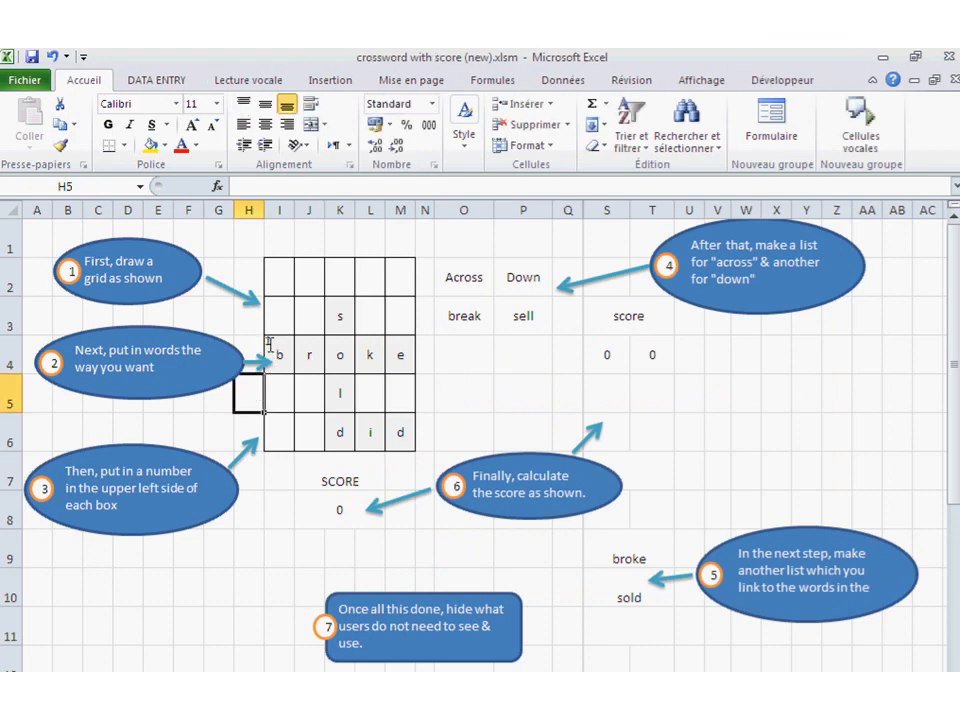
Number the Across clue in O3 so that it reads "1) break"
double_click(441, 315)
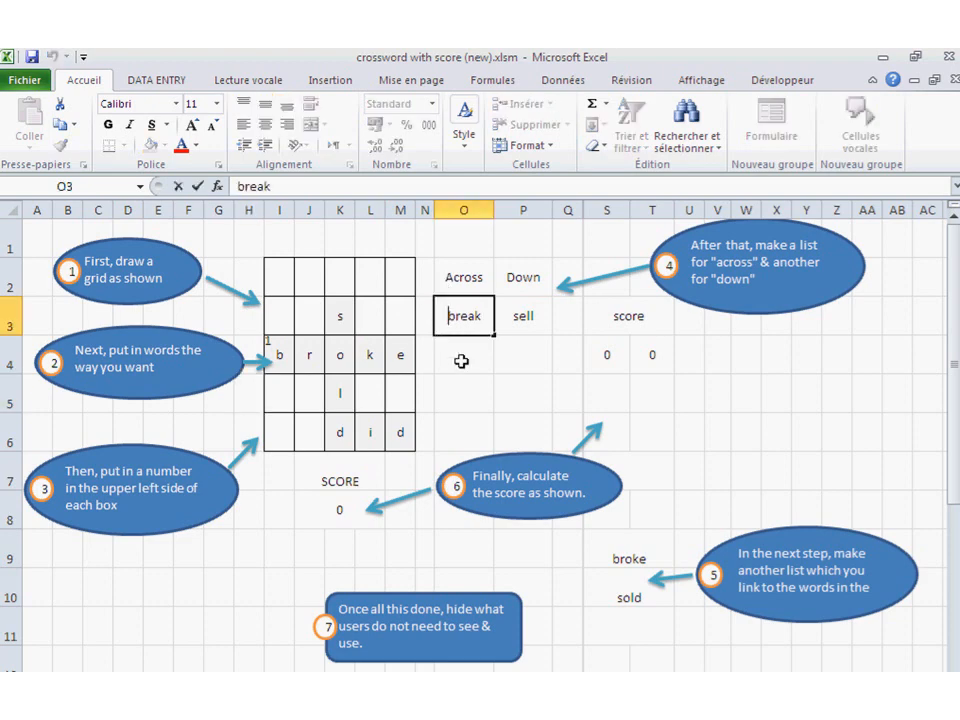
text(1))
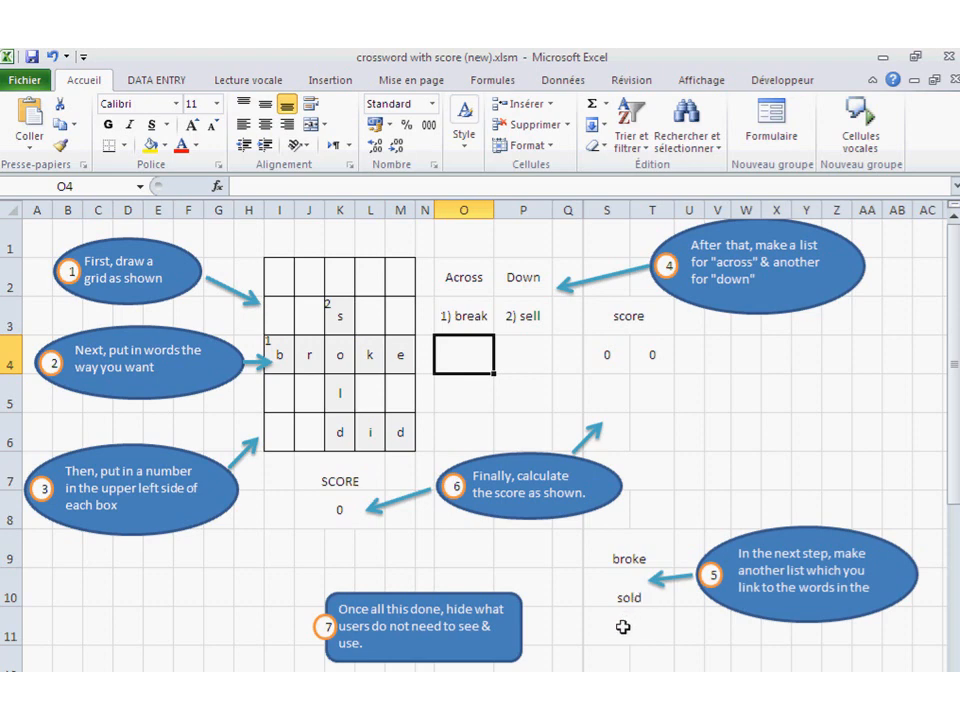
Link merged cell S11 to the letters of did in the grid with the formula =K6&L6&M6
click(622, 627)
click(630, 598)
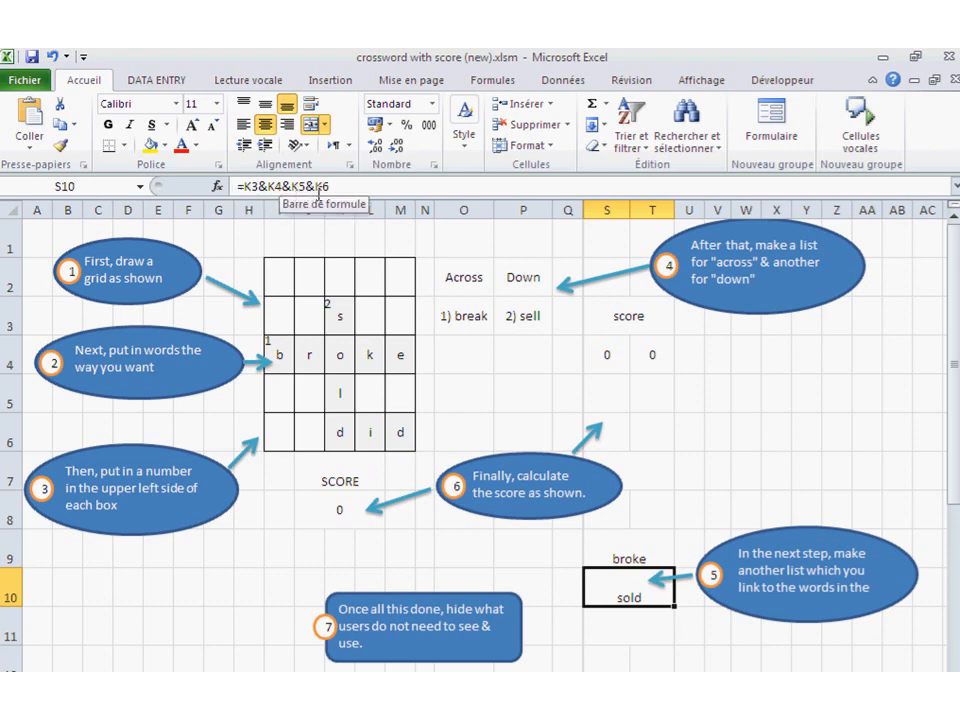
click(628, 632)
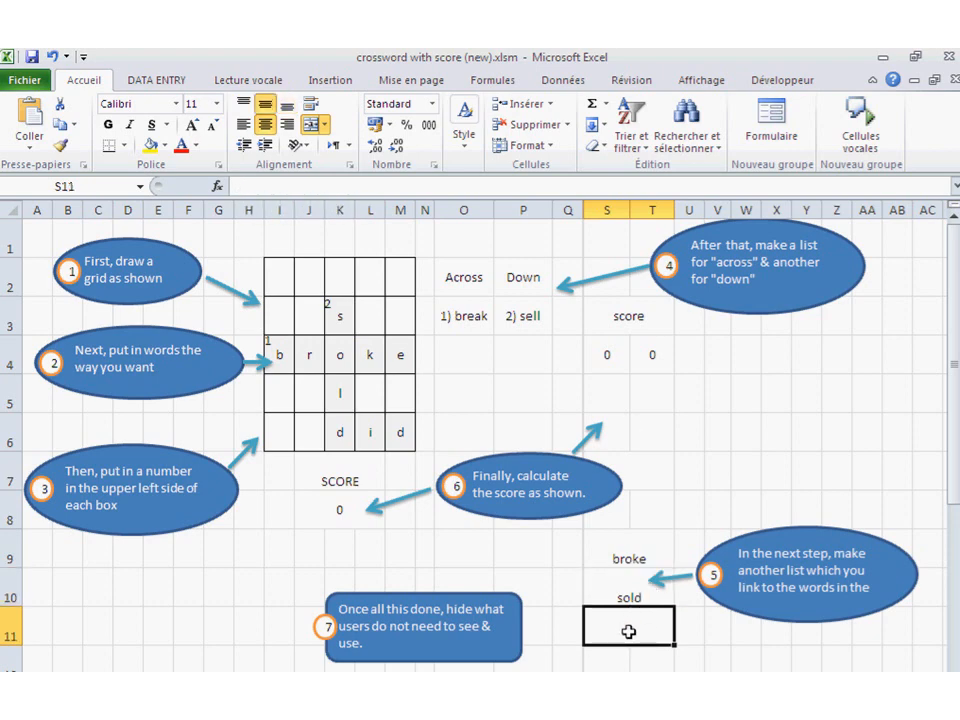
text(=)
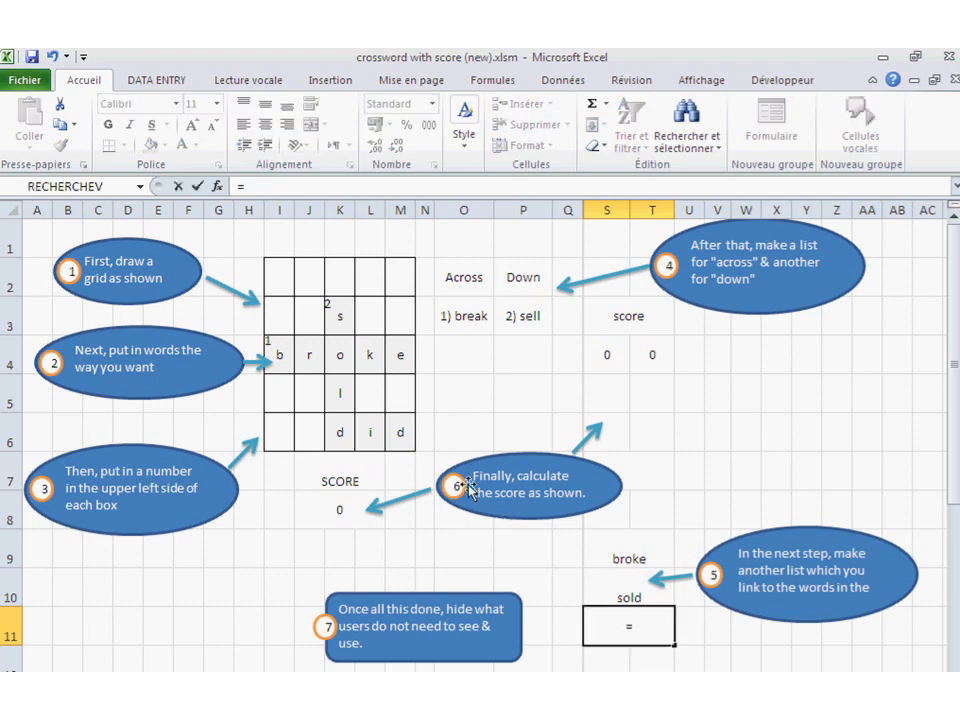
click(335, 437)
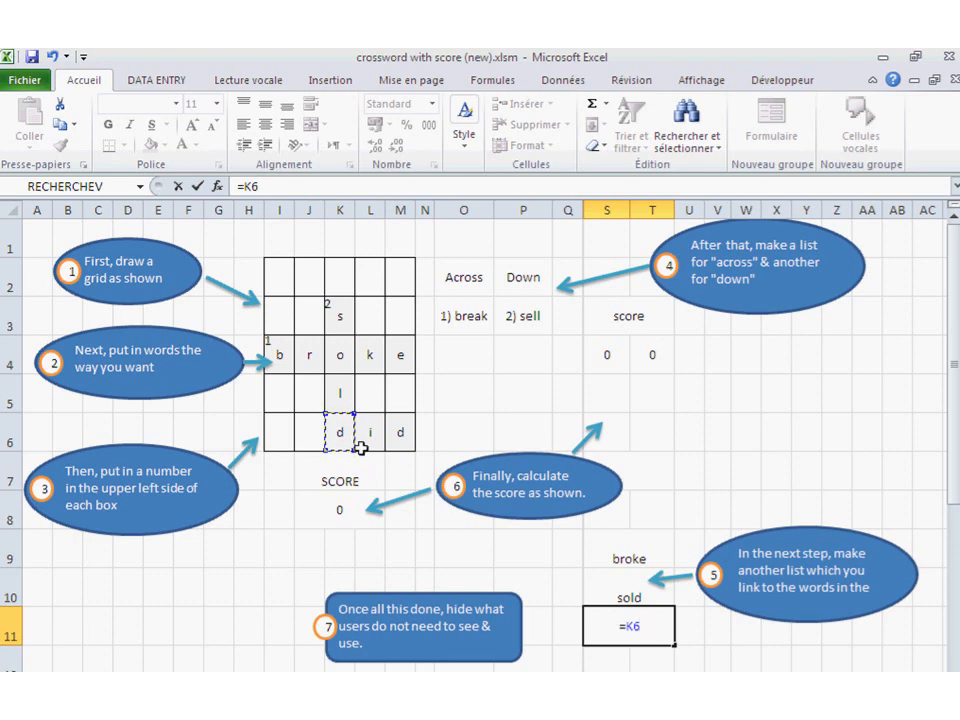
text(&)
click(371, 432)
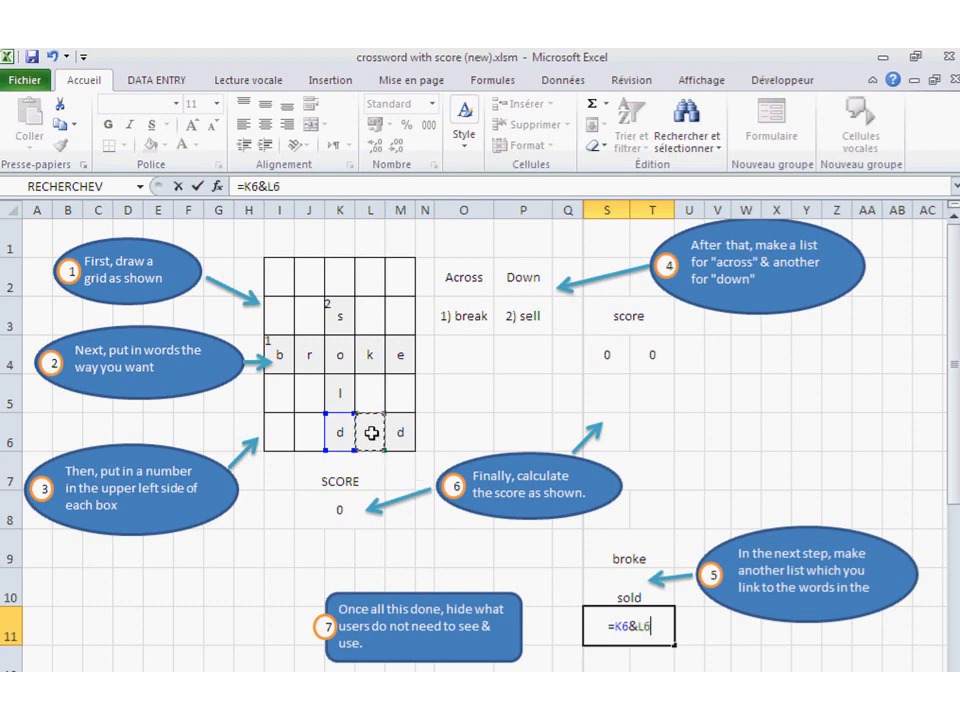
text(&)
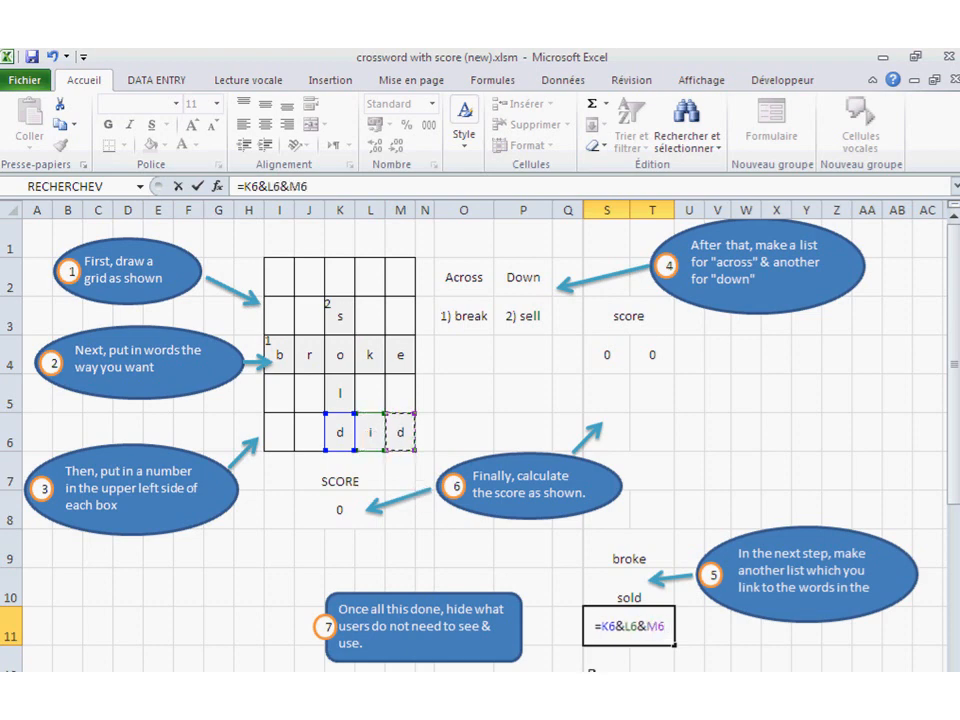
text())
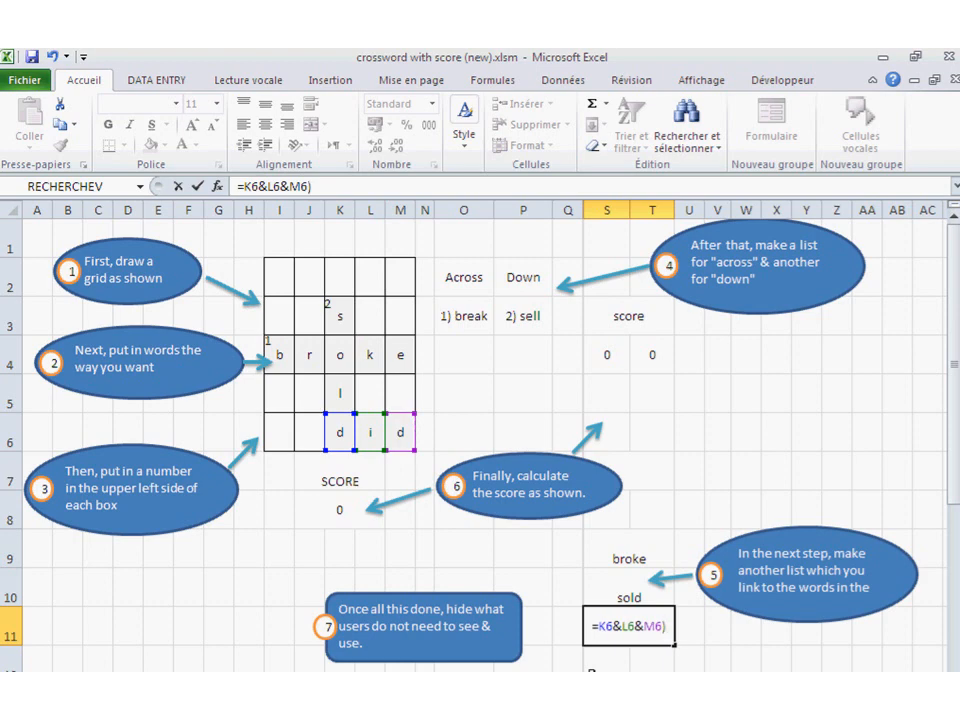
key(BackSpace)
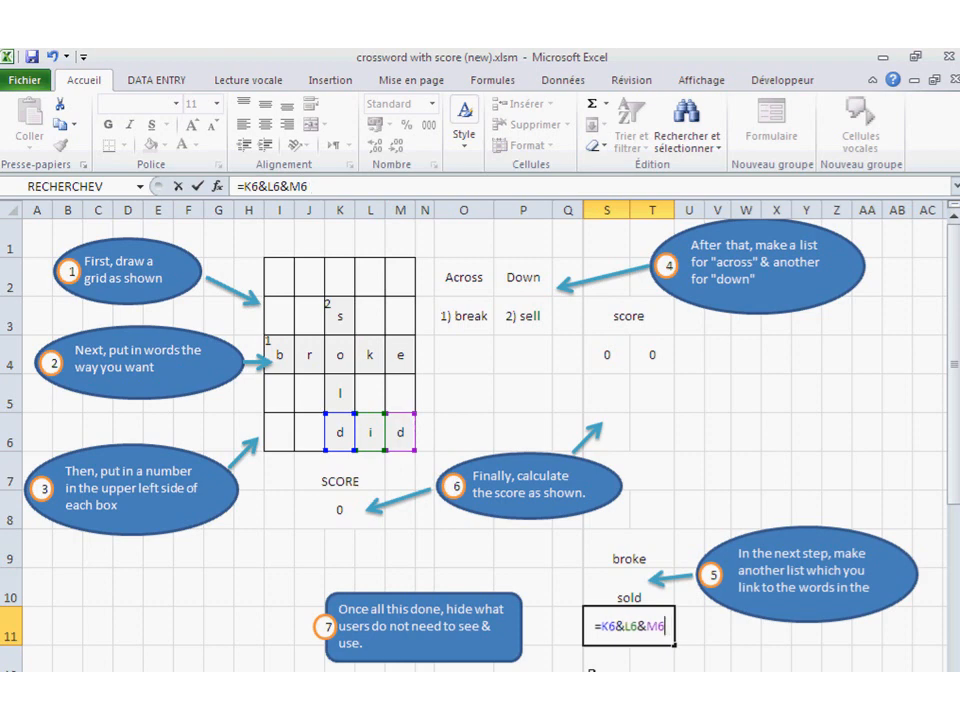
key(Return)
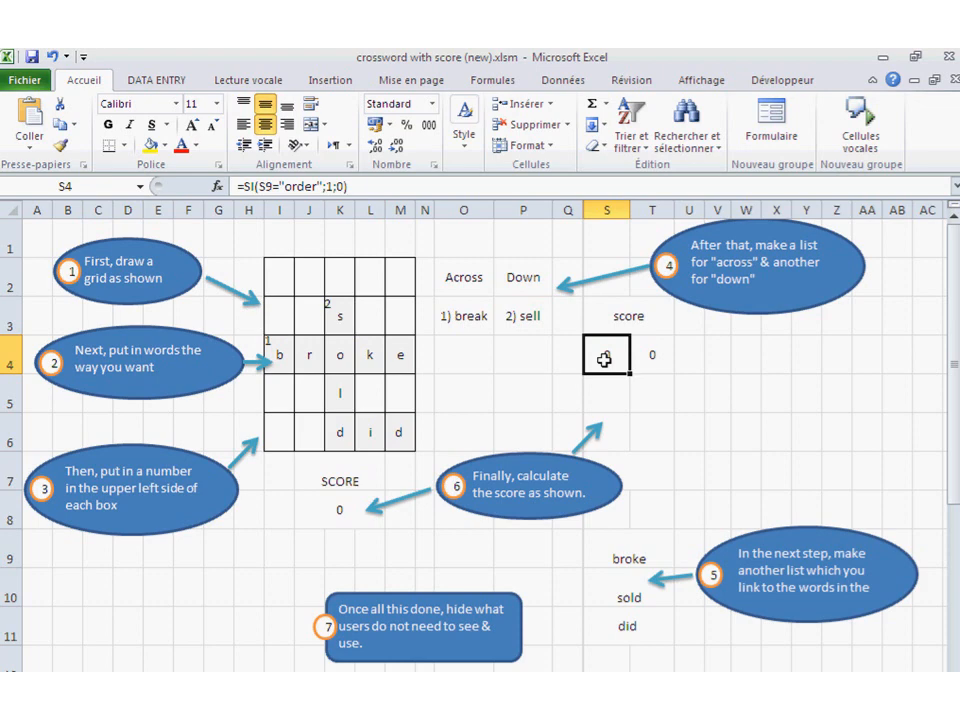
Replace the score formula in S4 with =si(S9="broke";1;0)
text(=)
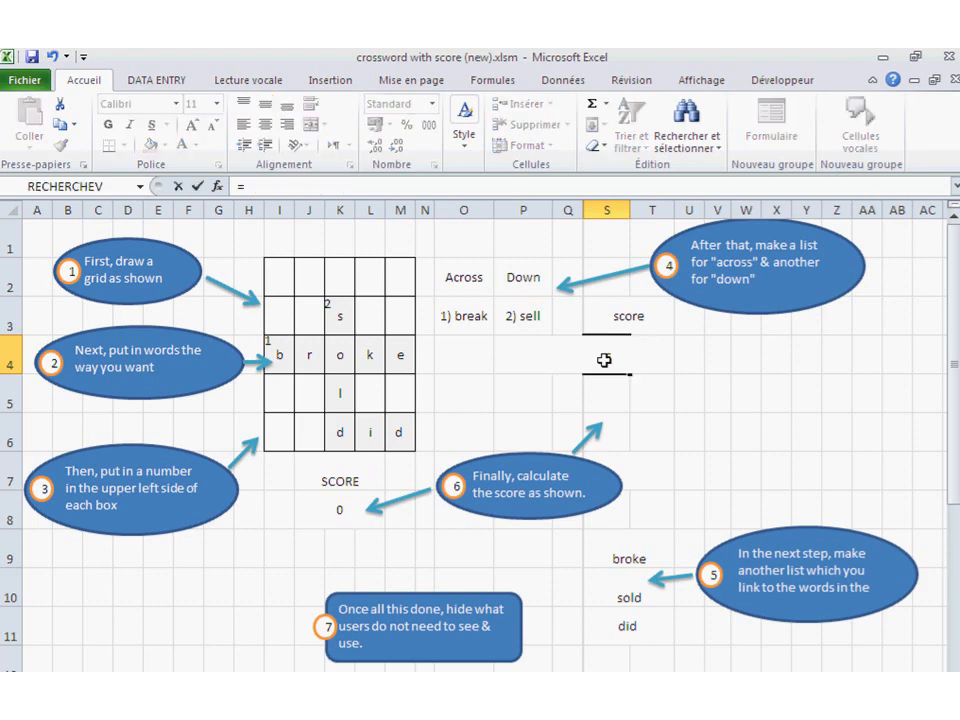
text(s)
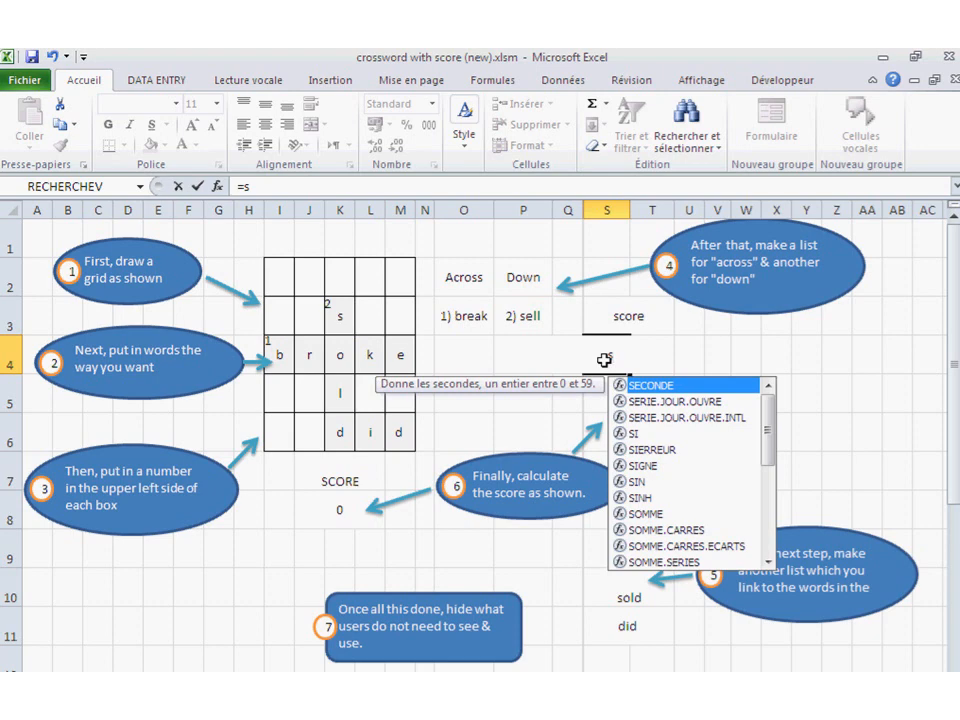
text(i()
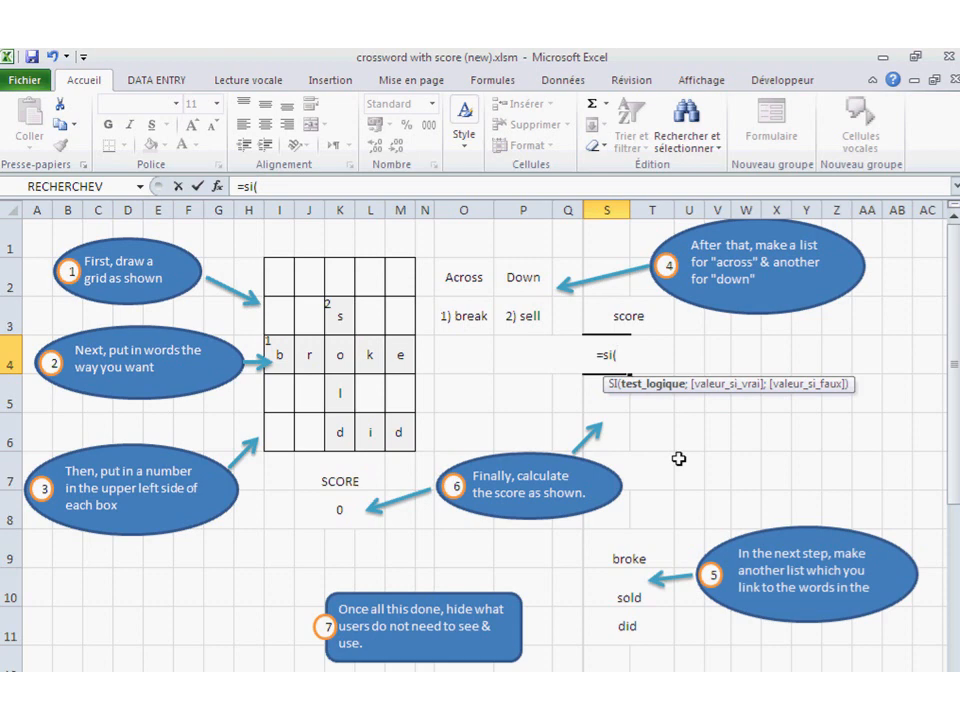
text(i)
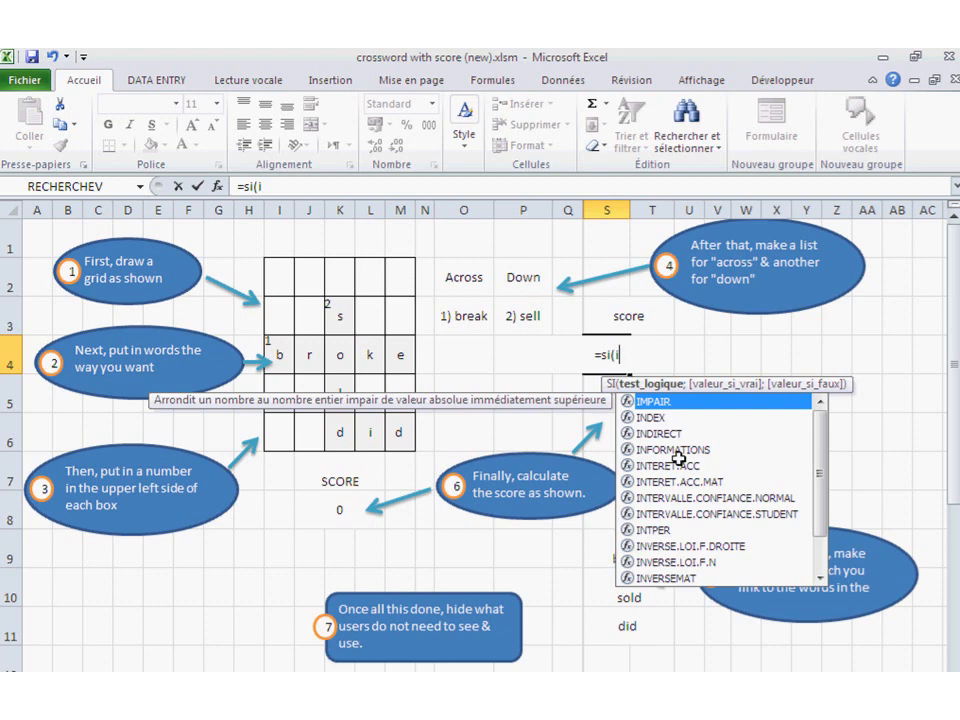
key(BackSpace)
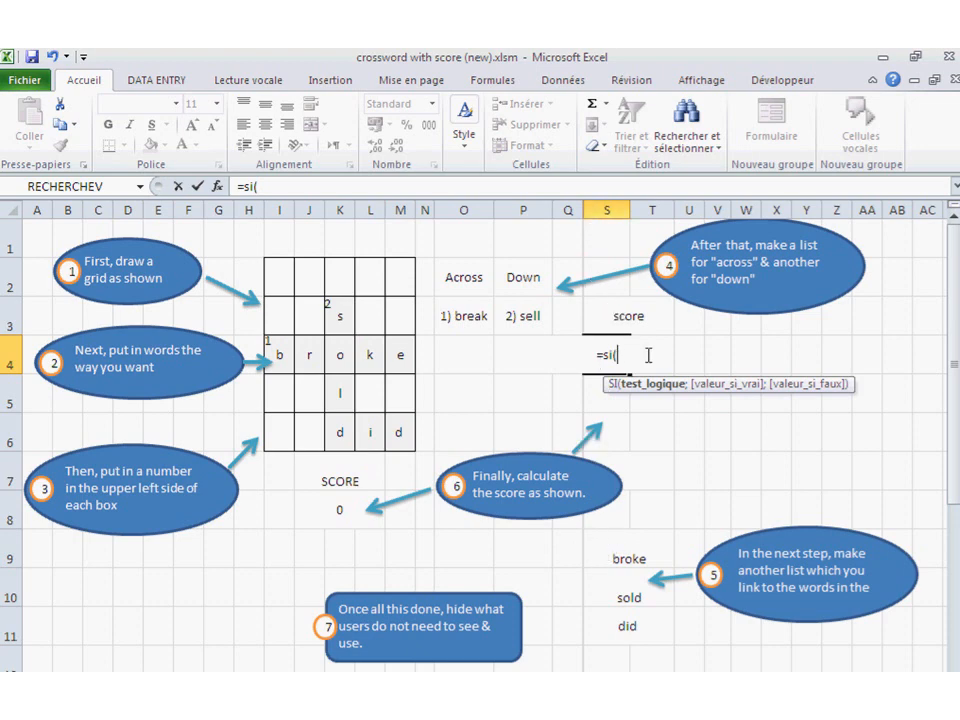
text(S)
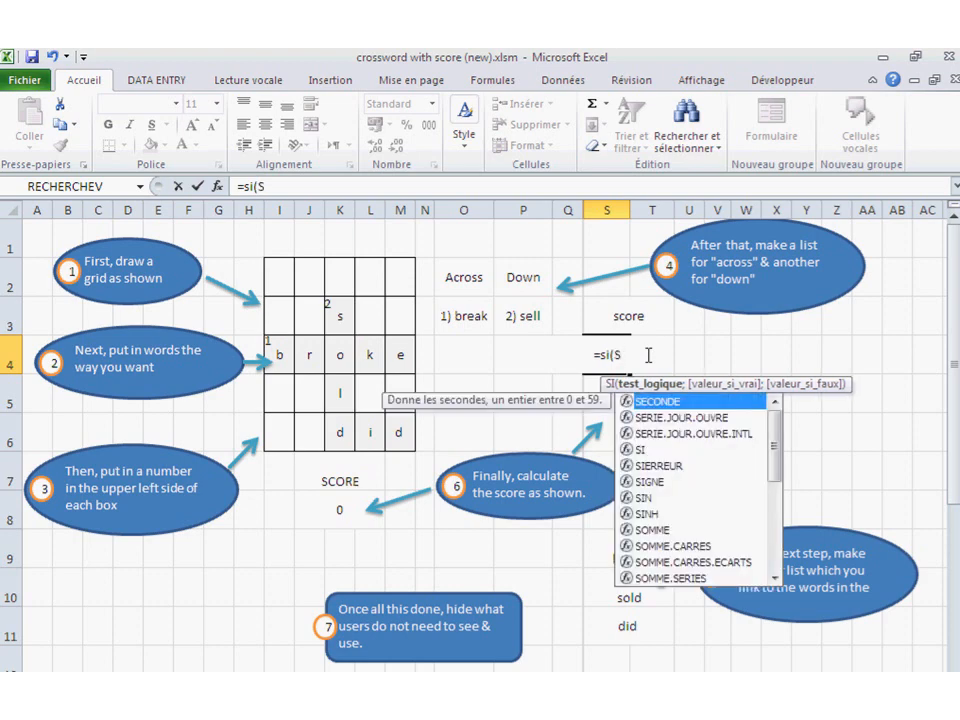
text(9)
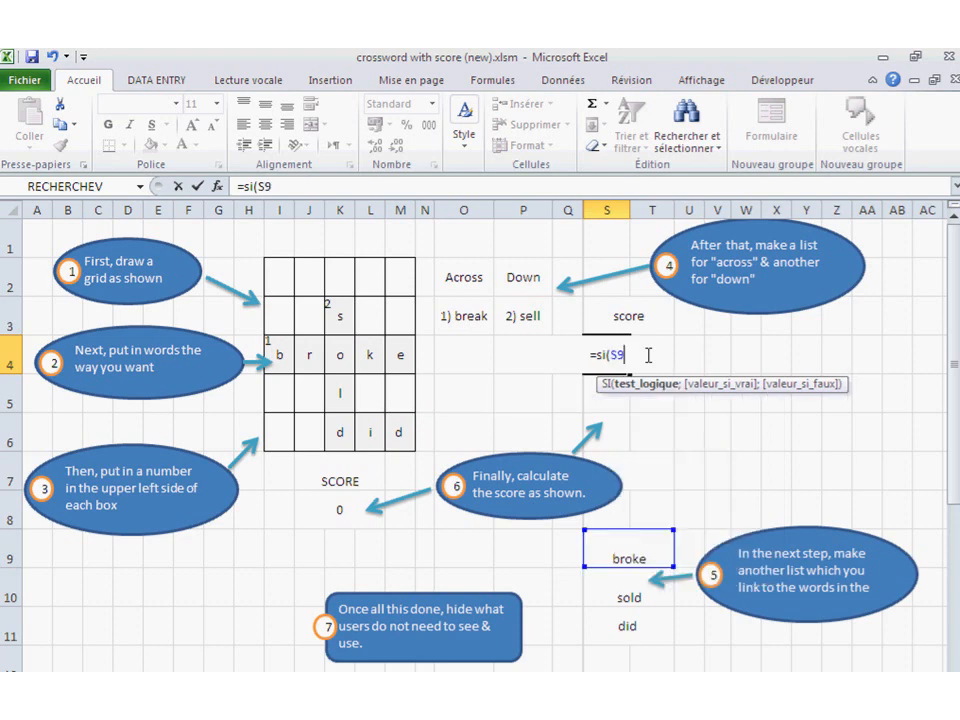
text(=)
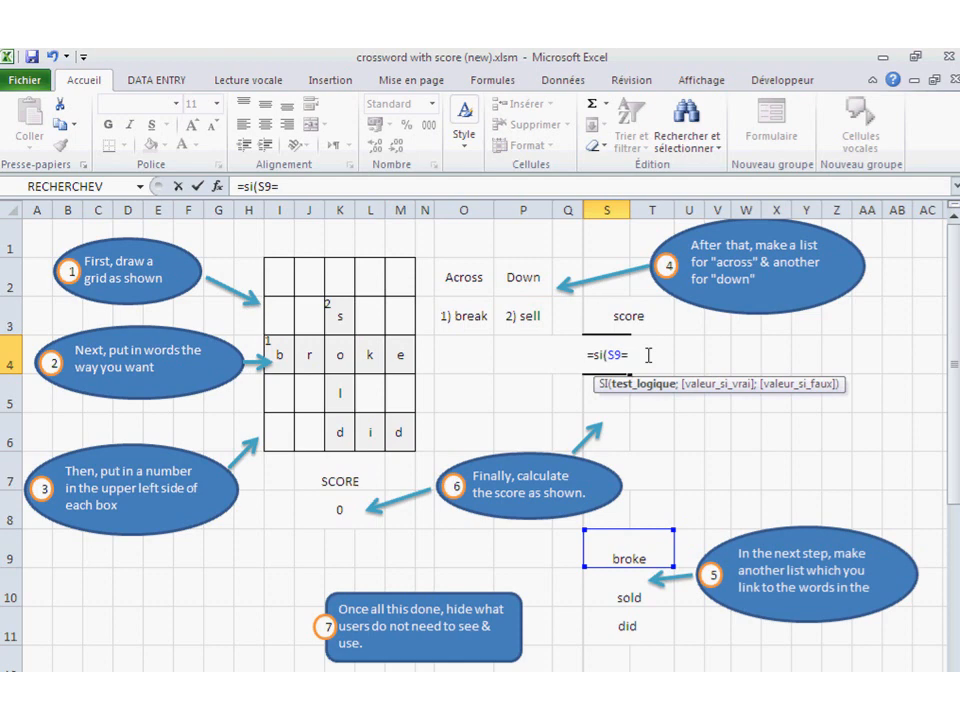
text(")
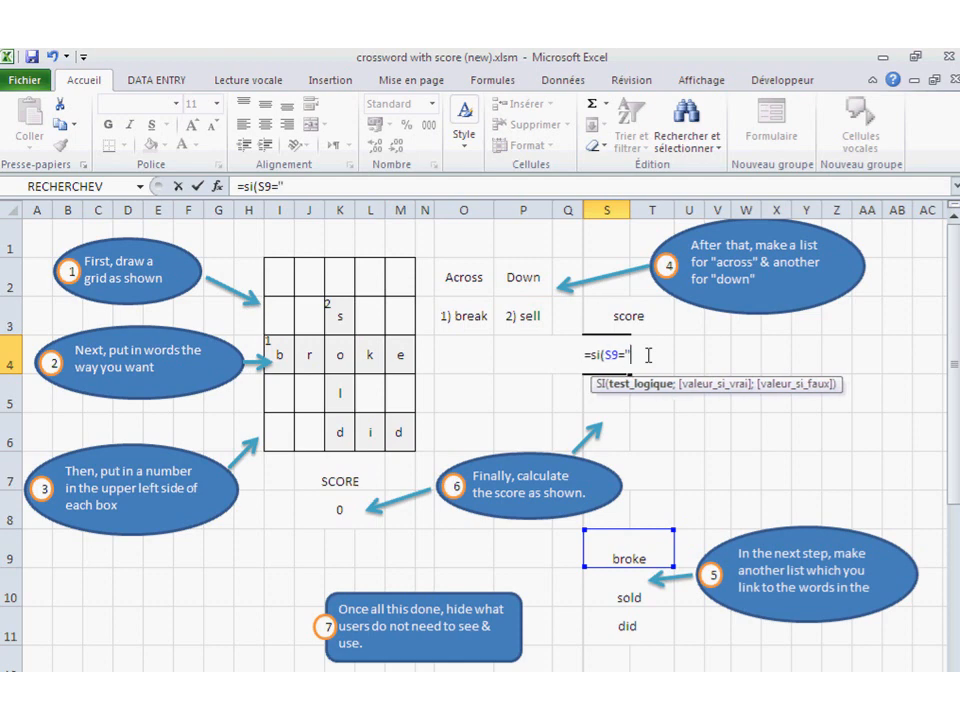
text(bro)
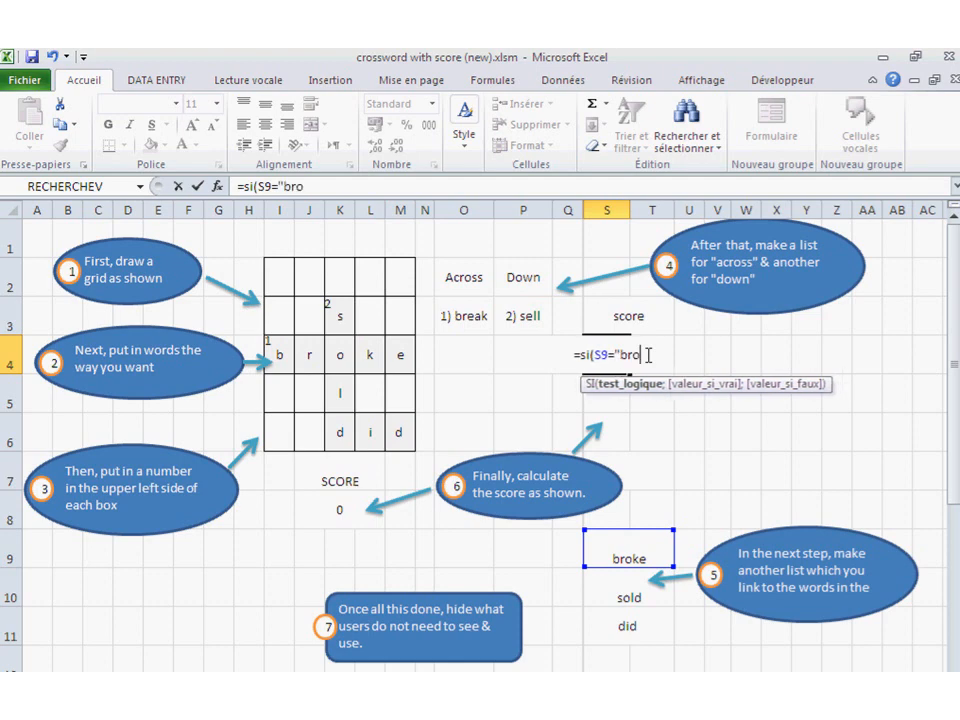
text(ke")
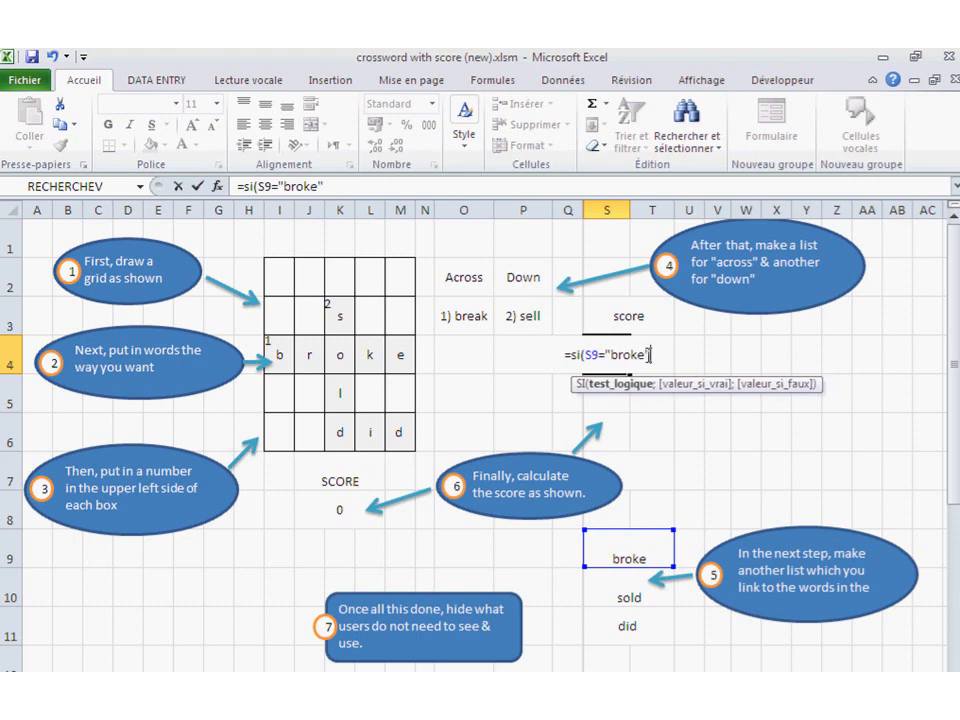
text(;)
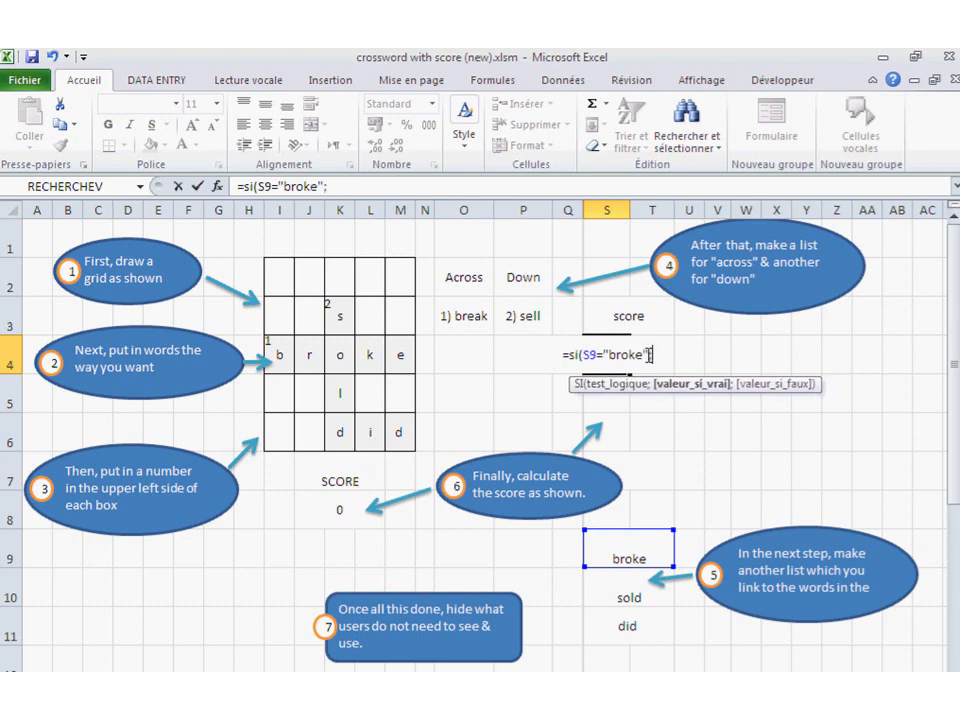
text(1;)
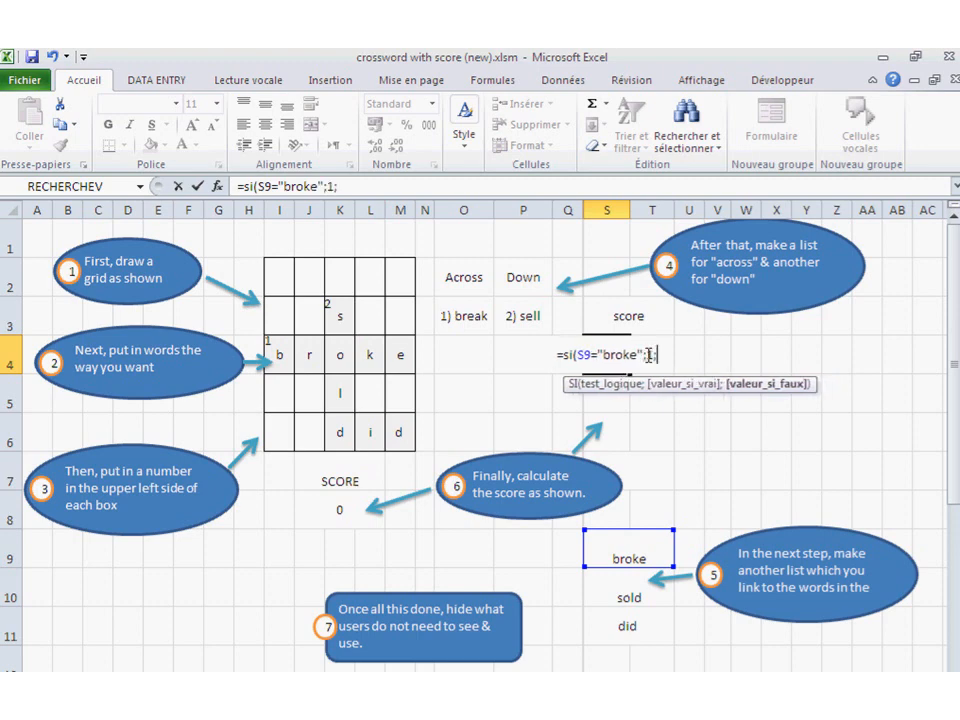
text(0)
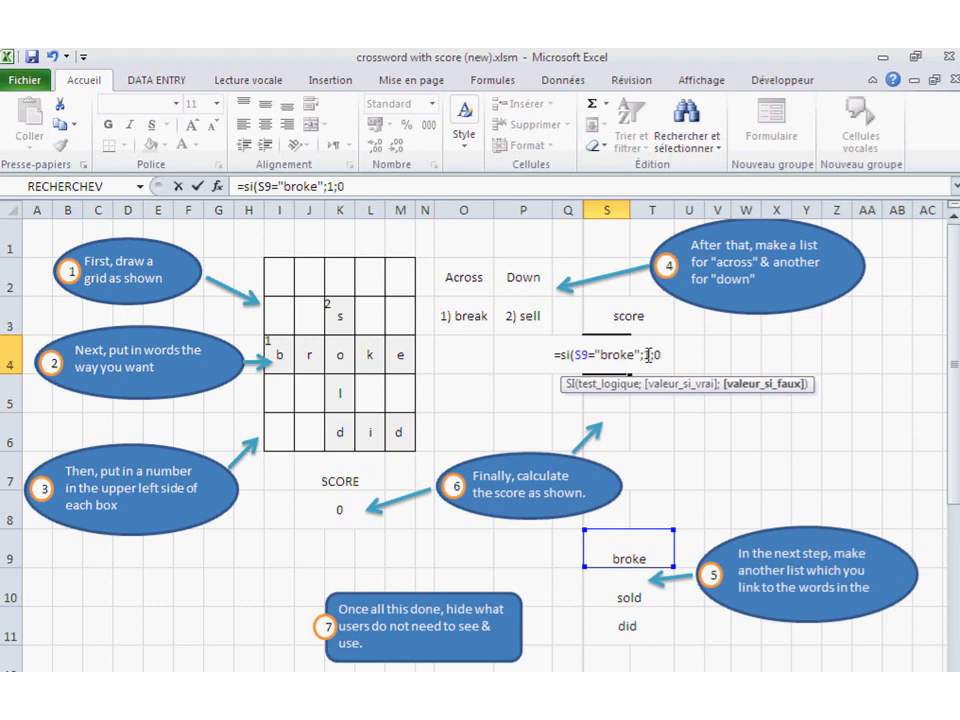
text())
key(Return)
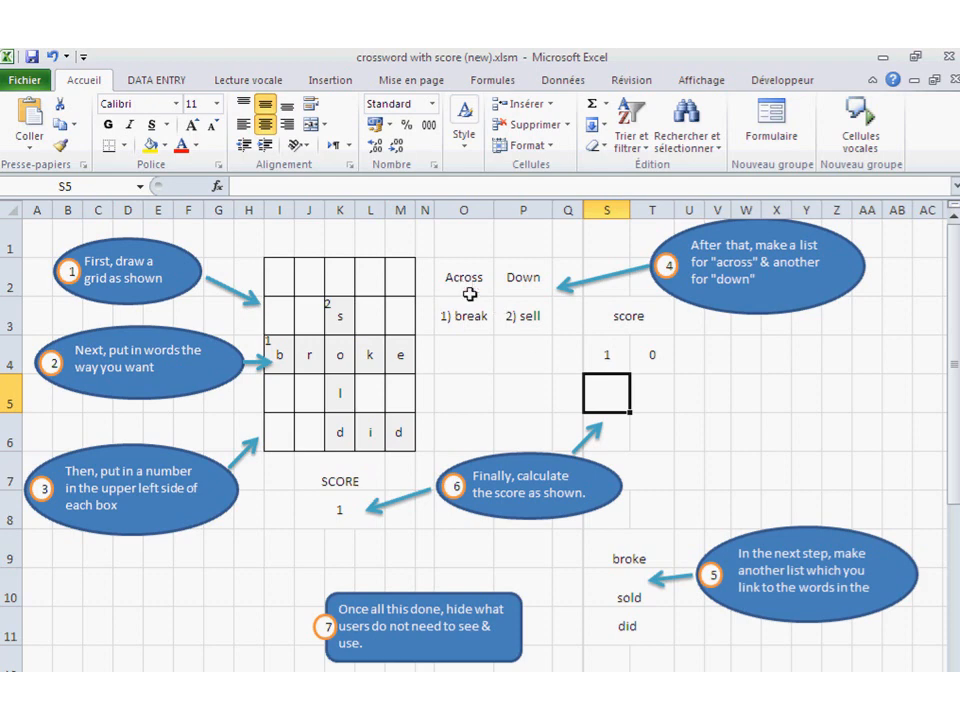
Set the score formula in T4 to =si(S10="sold";1;0)
double_click(652, 354)
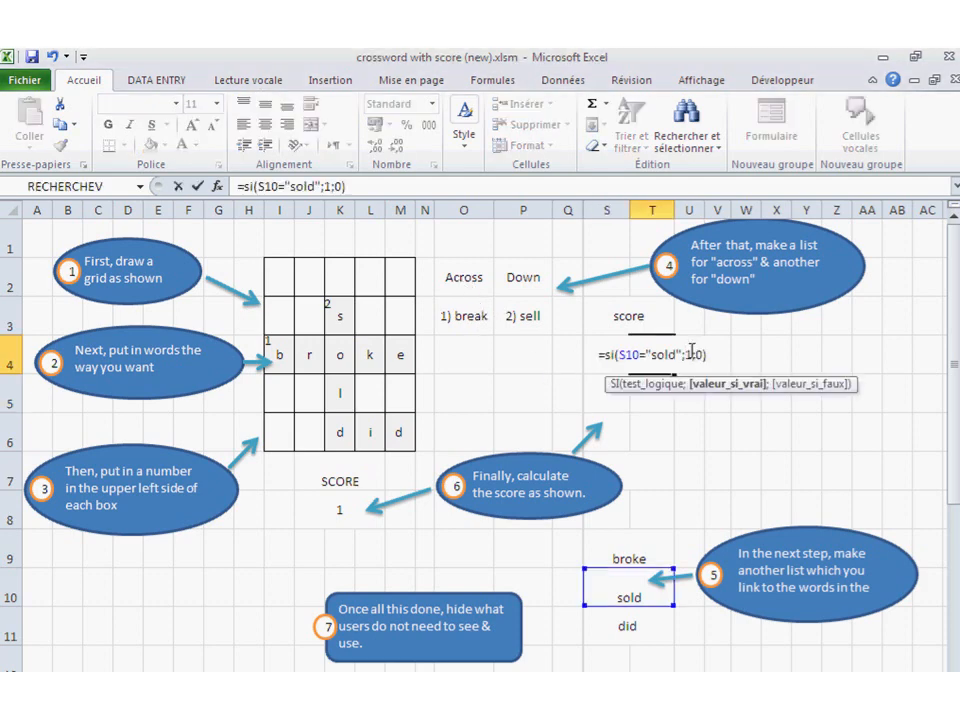
key(Return)
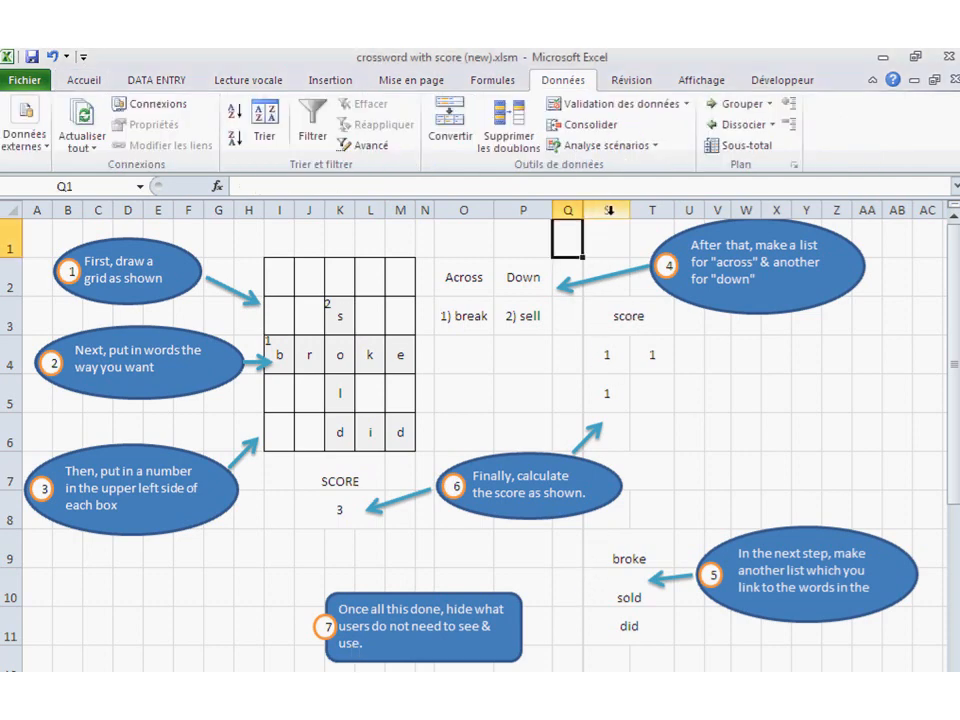
Hide columns S and T, which hold the score cells and the linked answer words
drag(606, 210, 649, 221)
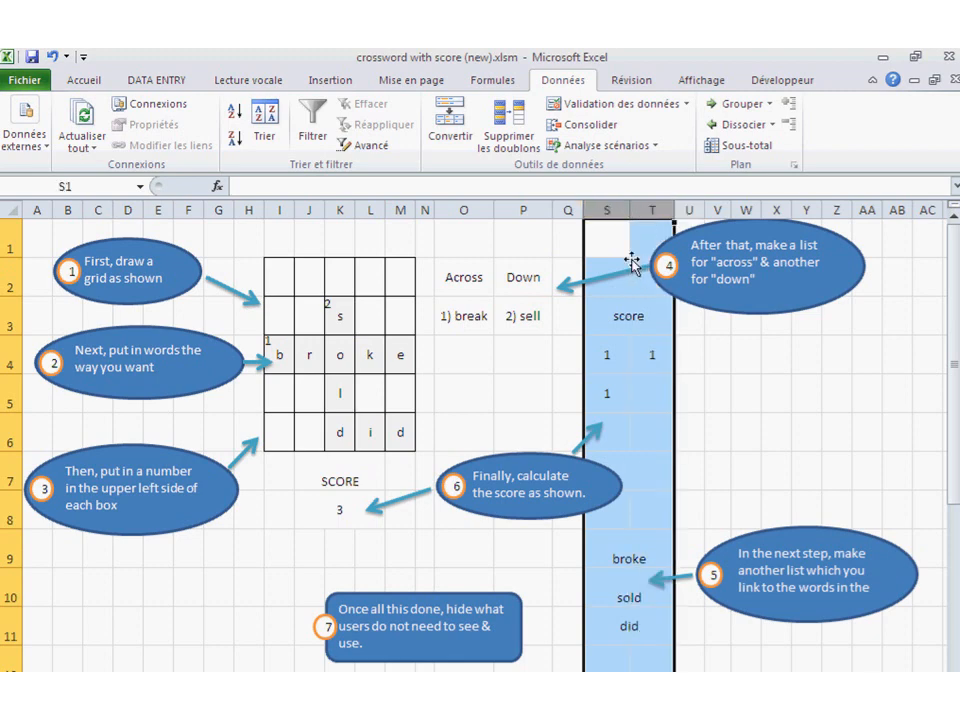
right_click(622, 210)
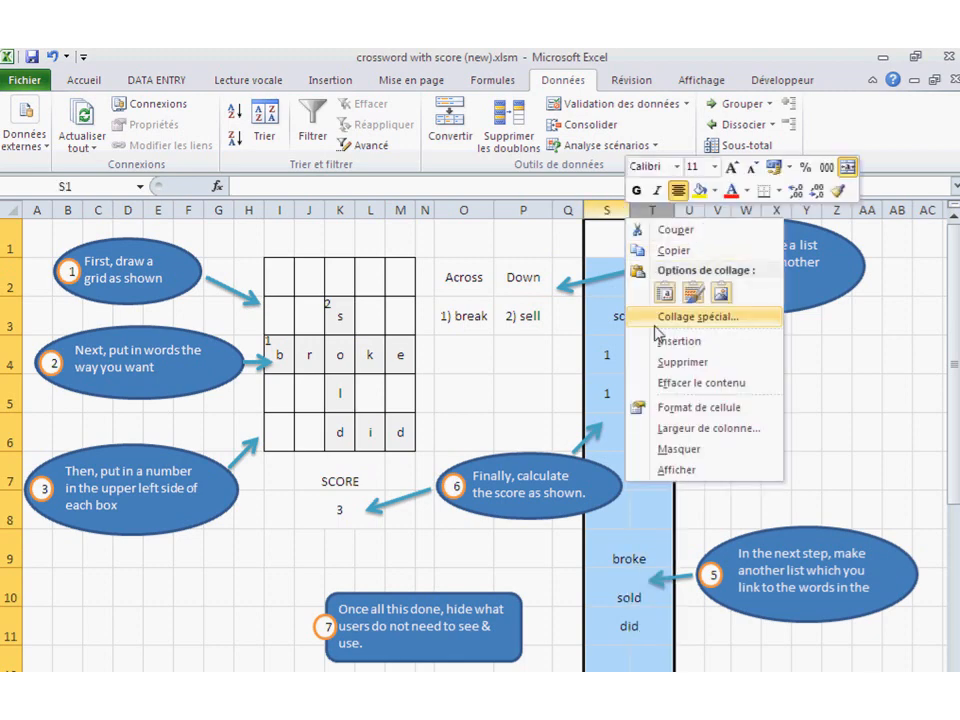
click(678, 450)
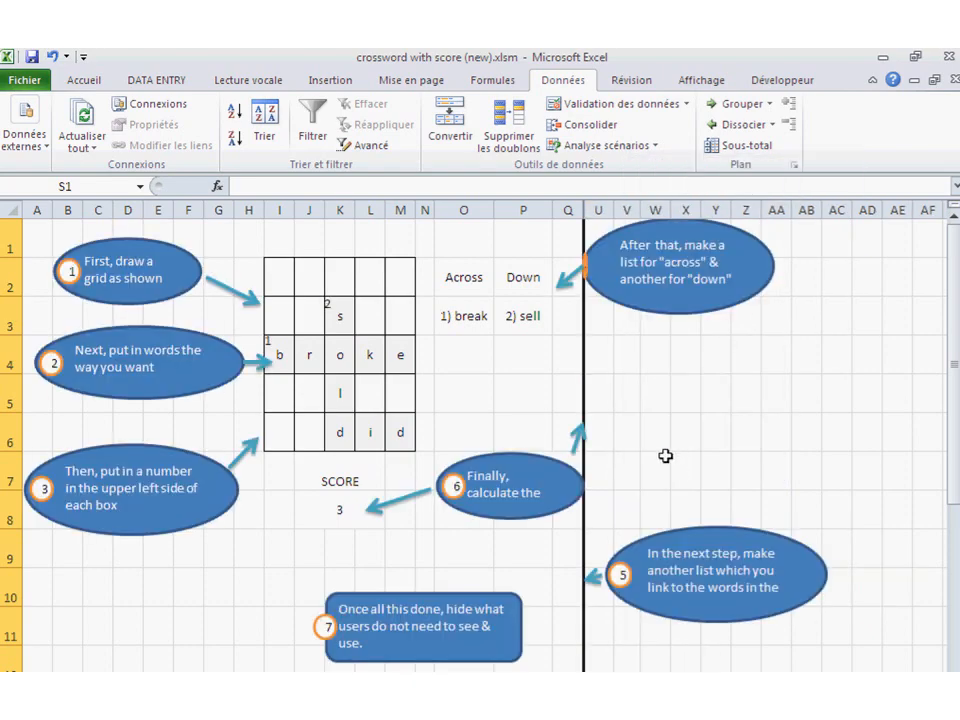